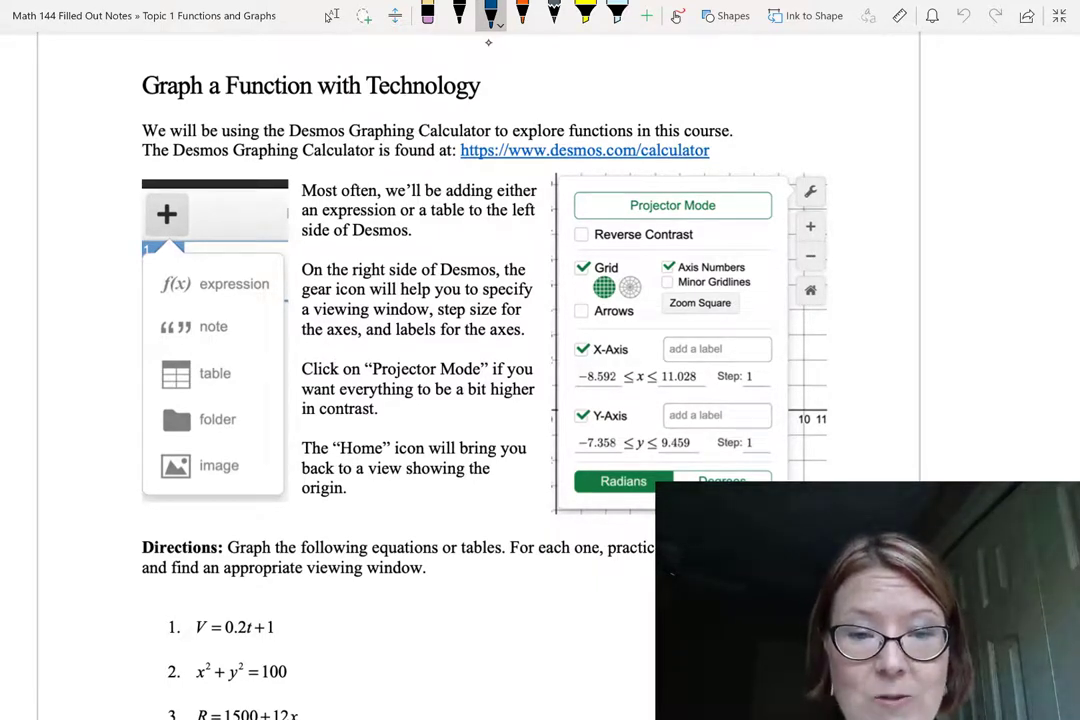
Step: Switch to the Desmos Graphing Calculator and graph y = 2x + 1 in the first expression line
key("alt+Tab")
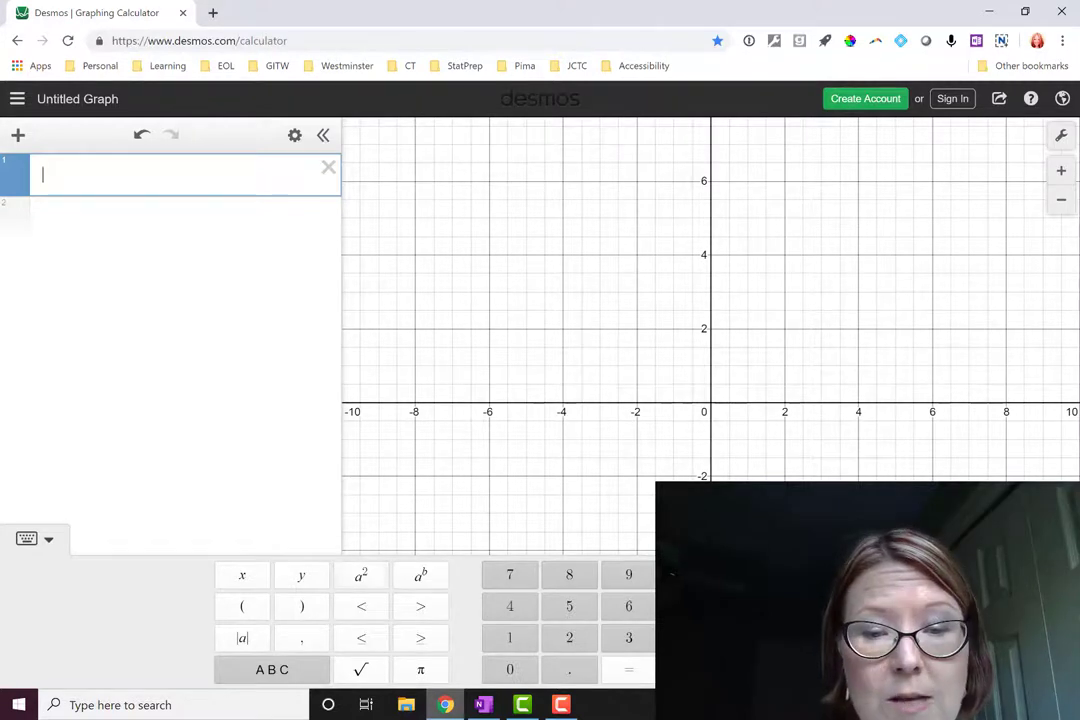
type("y ")
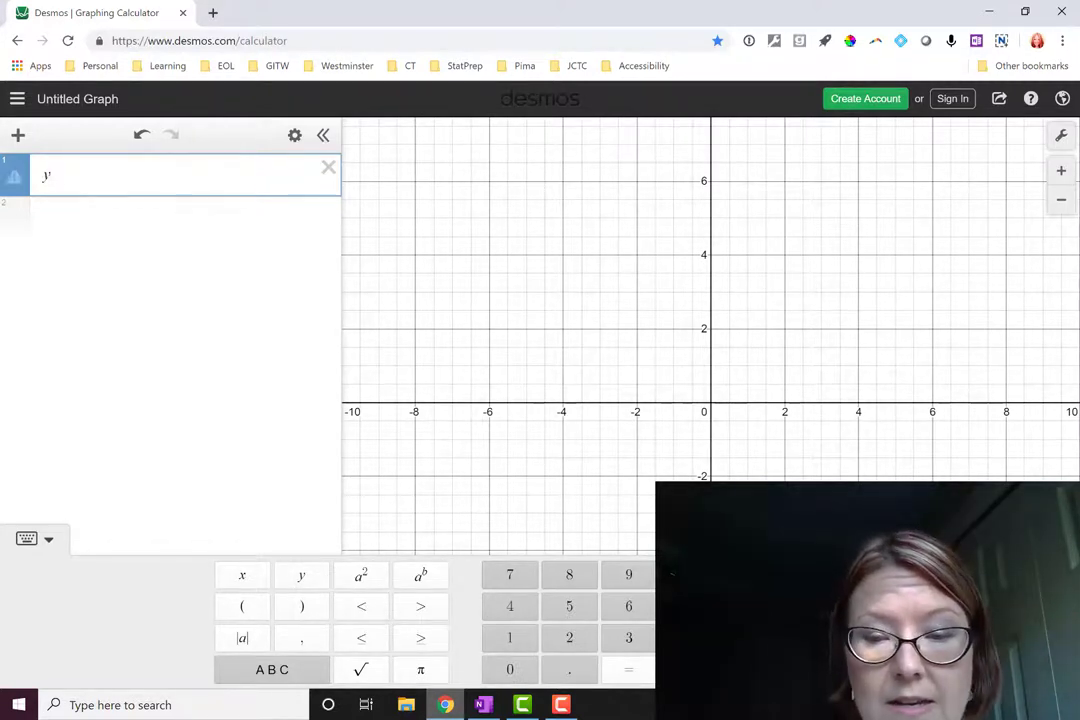
type("= 2")
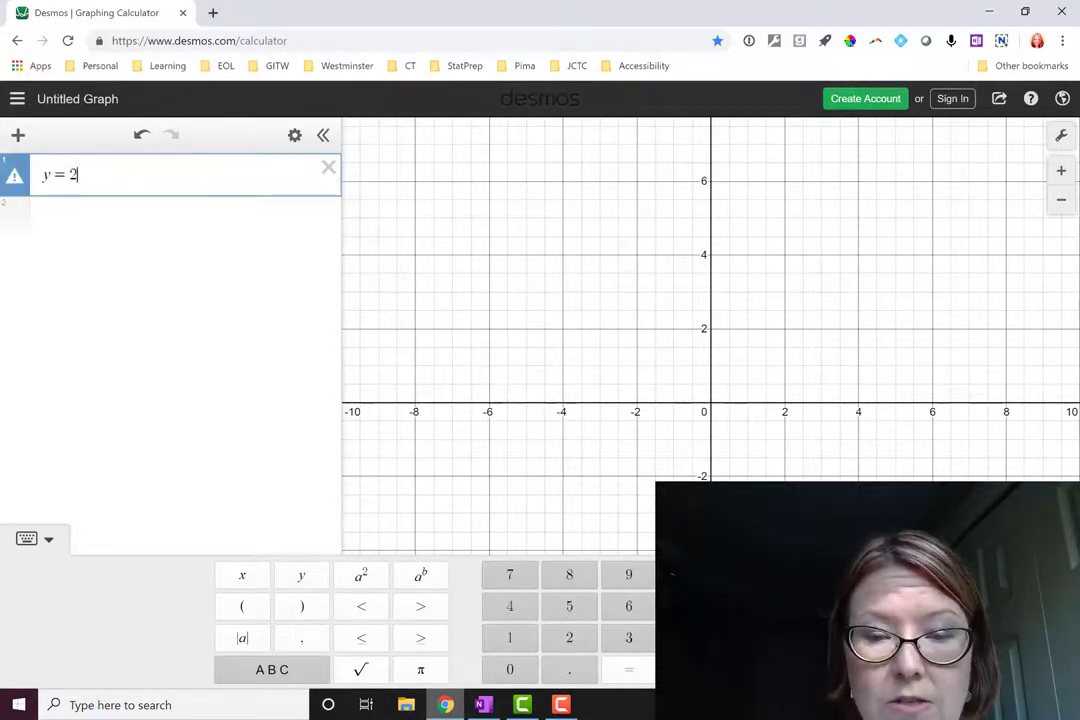
type("x + 1")
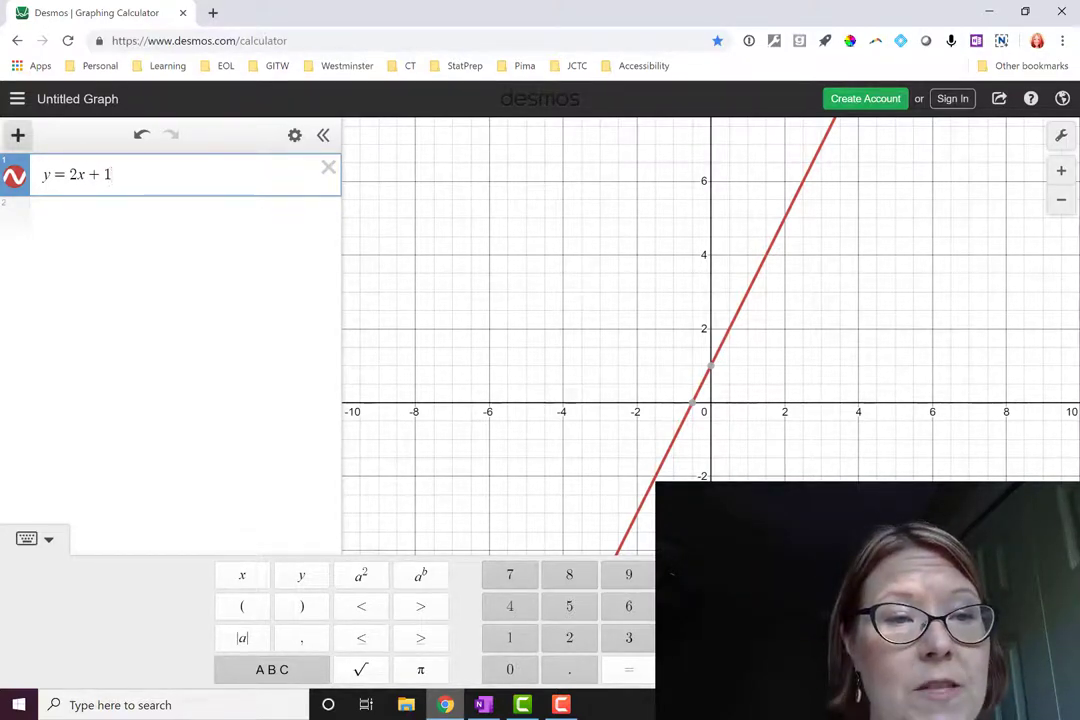
Step: Add a second expression and graph y = −3x in it
left_click(18, 134)
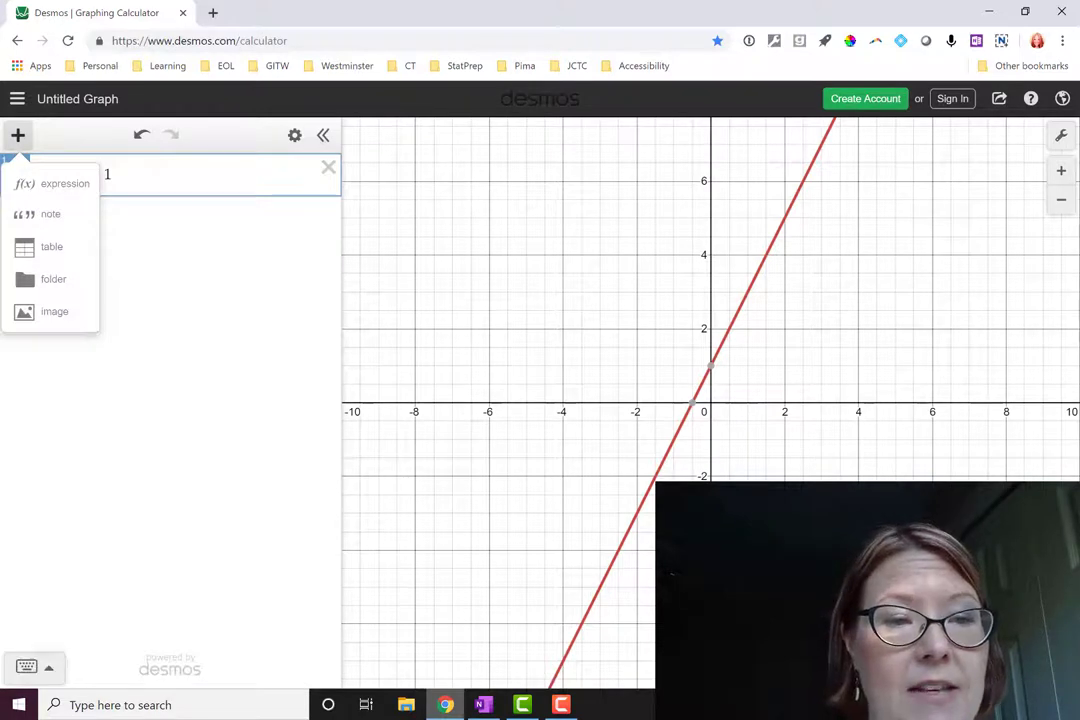
left_click(52, 183)
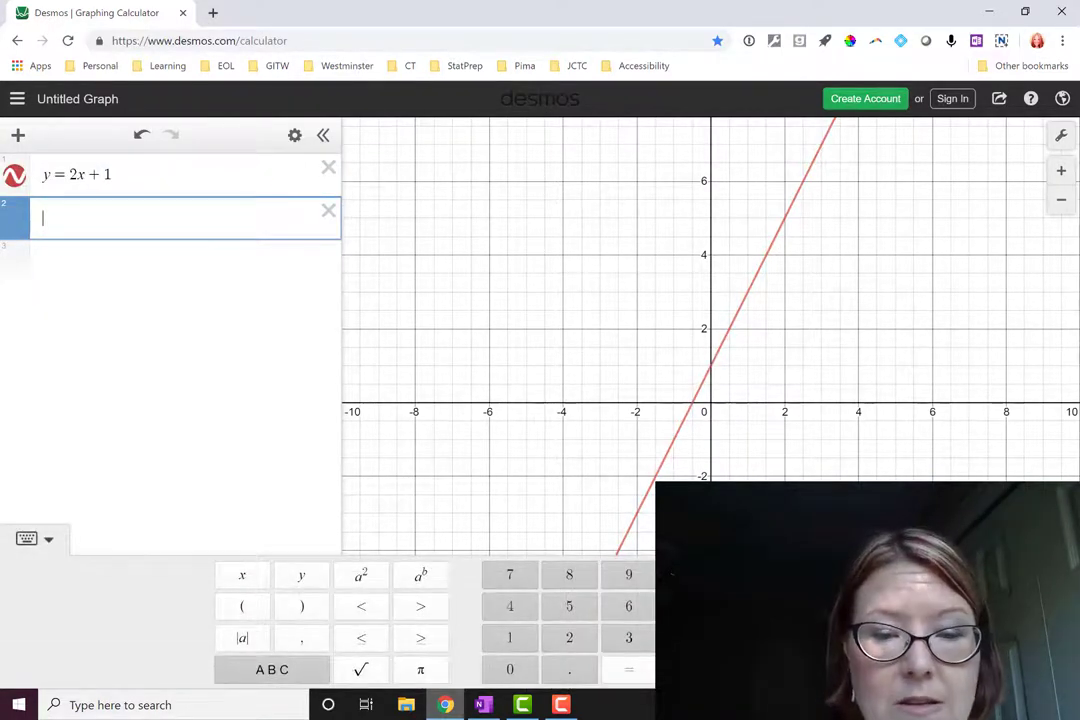
type("y")
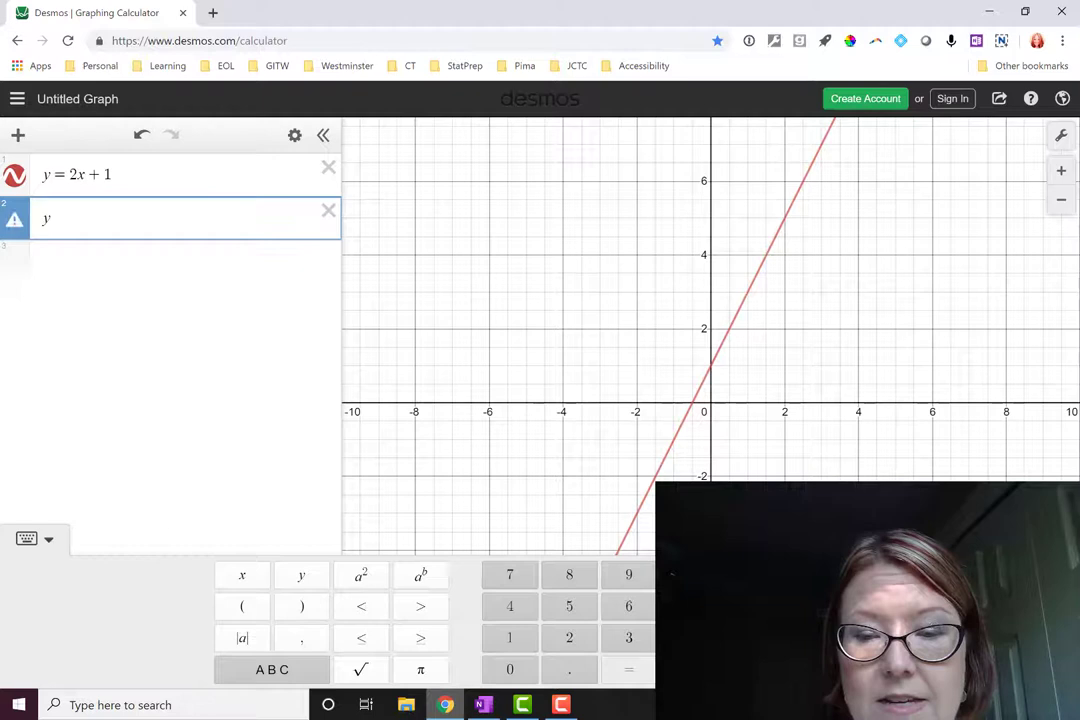
type("=-3")
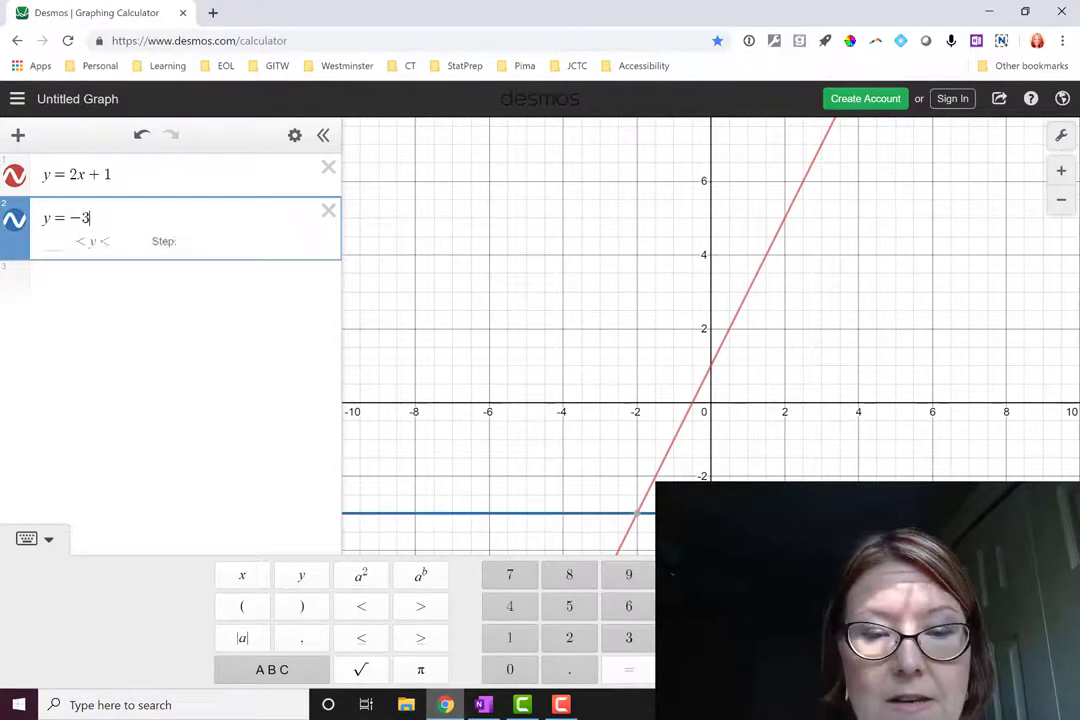
type("x")
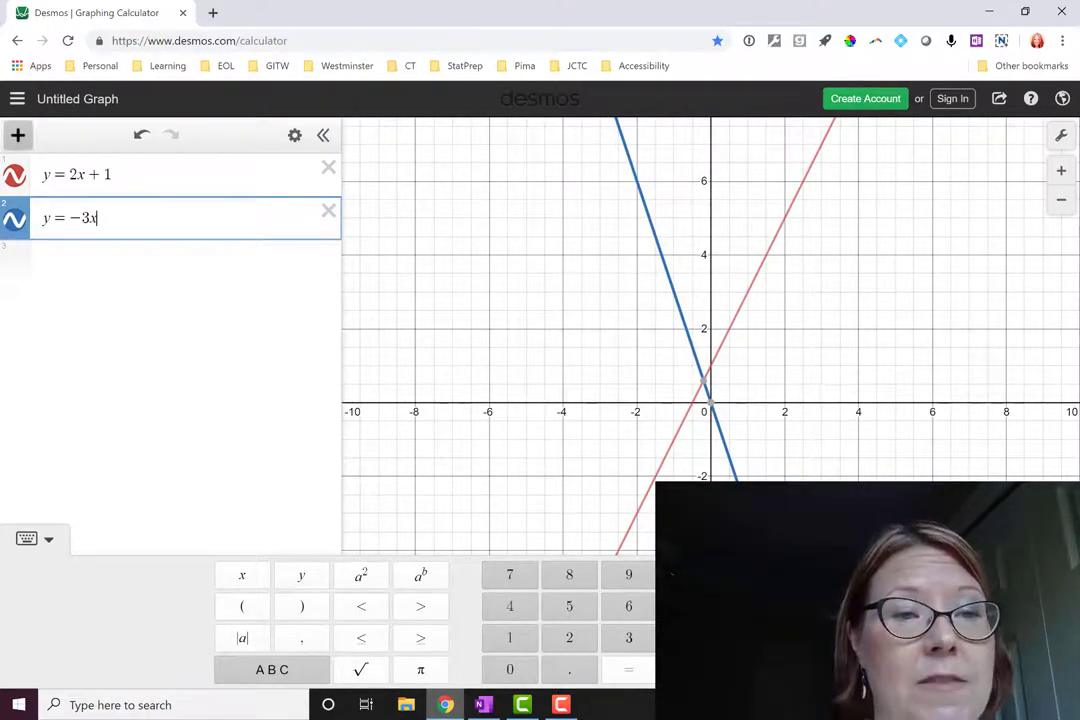
Step: Add a table below the two expressions and enter the points (0, 1) and (1, 2)
left_click(18, 134)
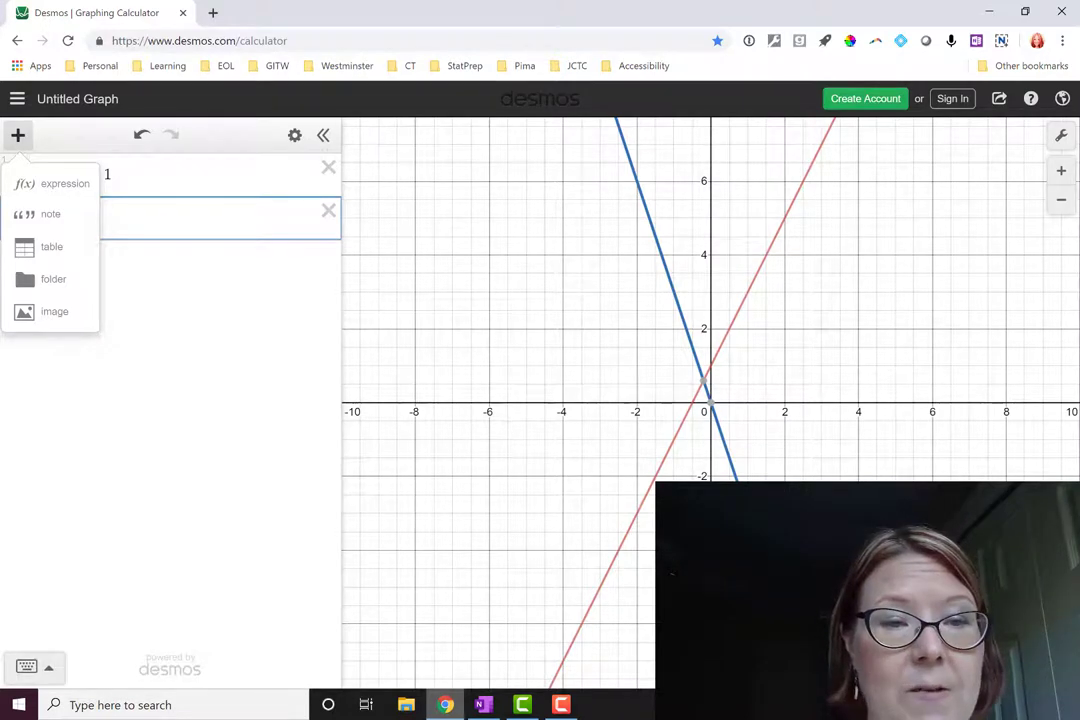
left_click(52, 246)
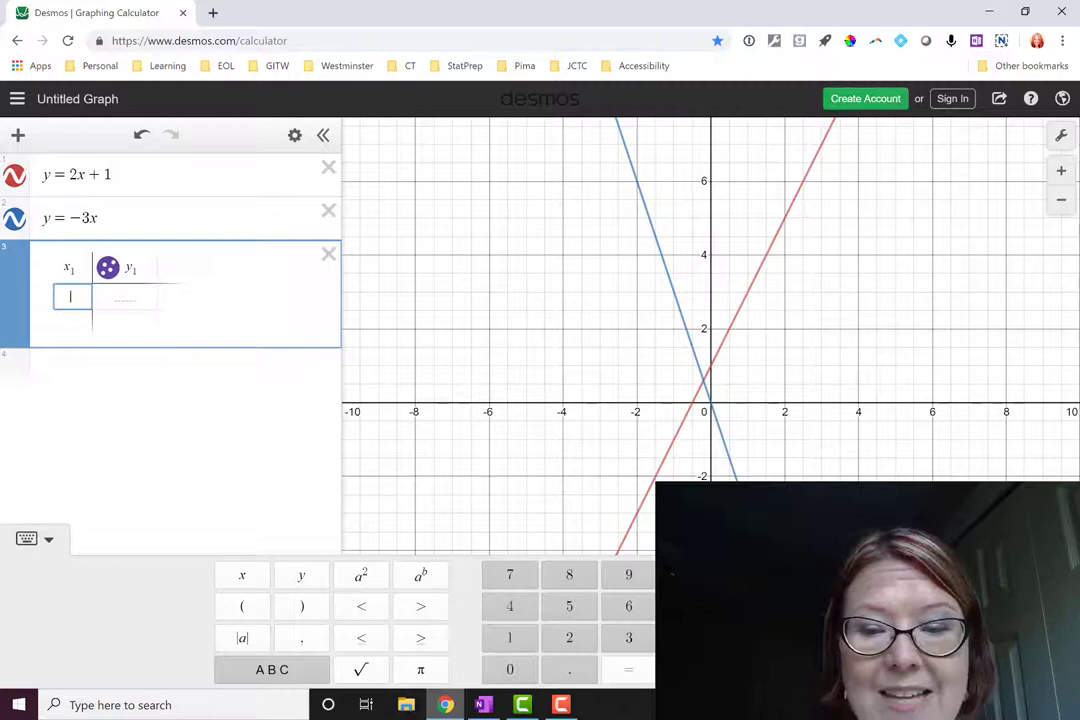
type("0")
left_click(125, 297)
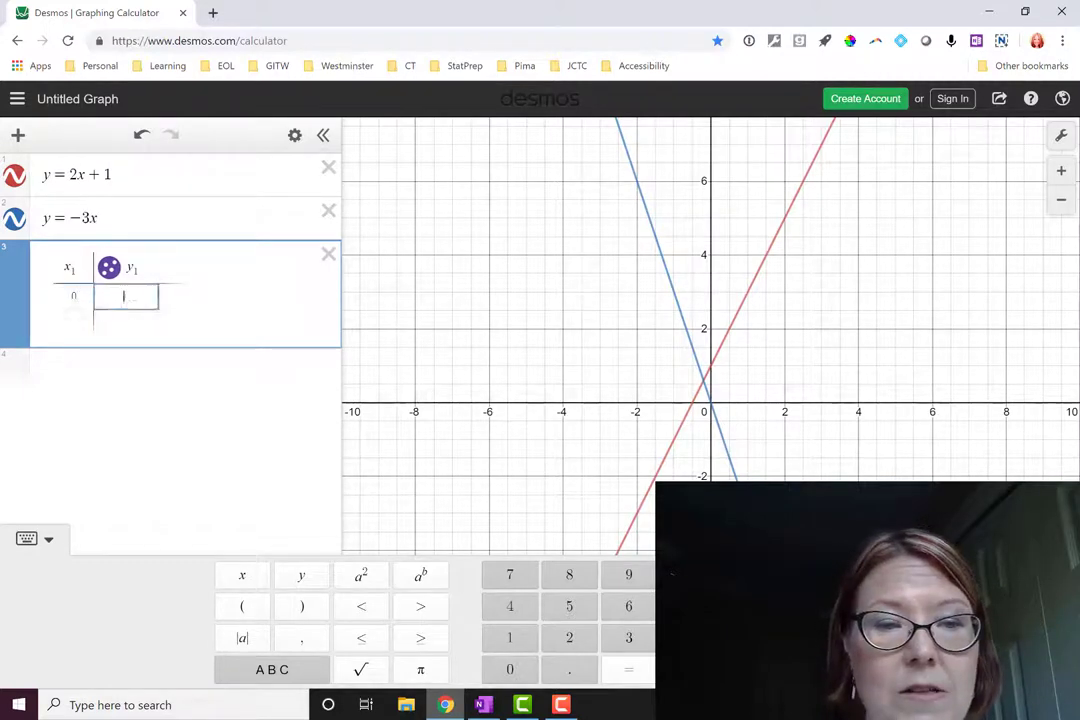
type("1")
key("Return")
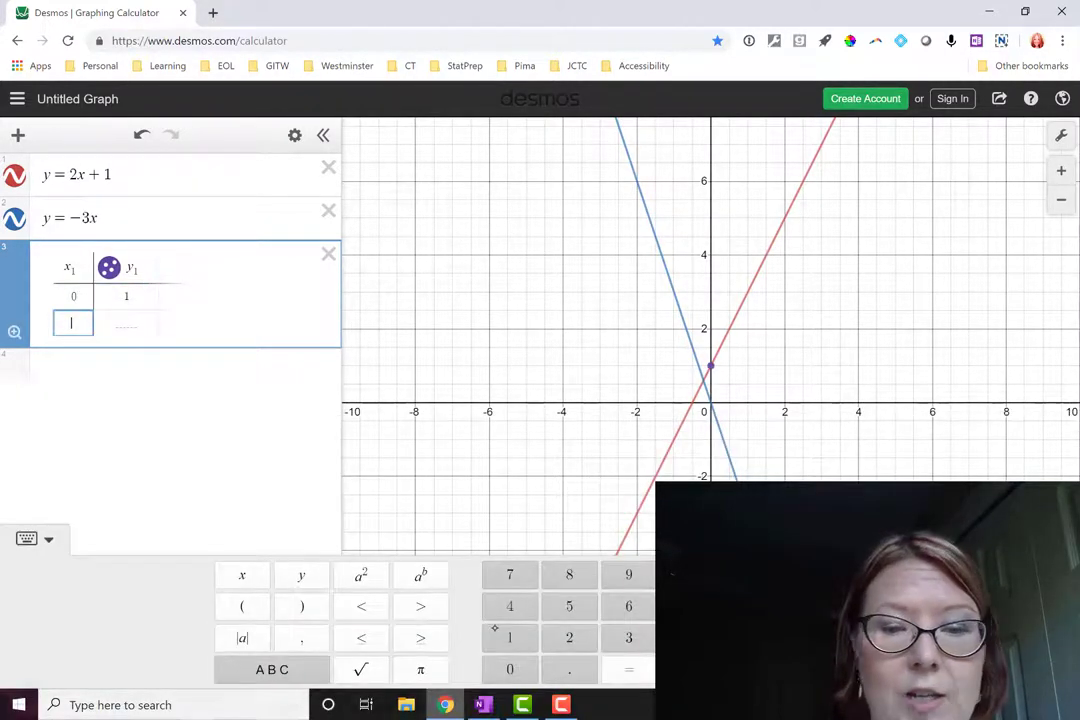
left_click(495, 628)
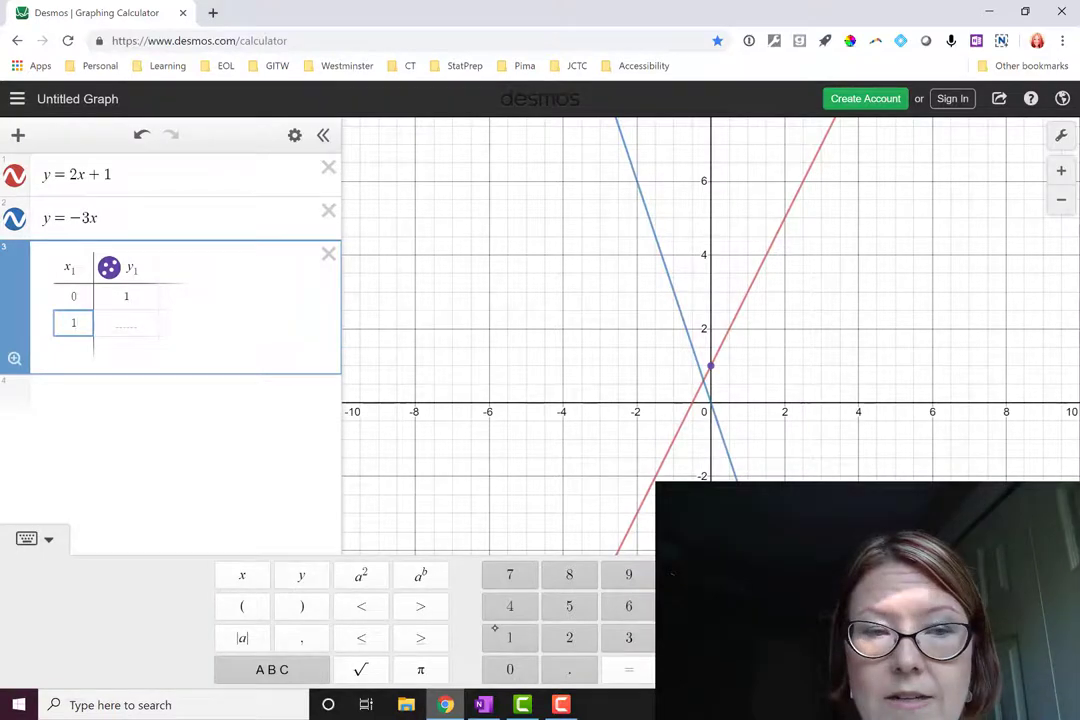
key("Tab")
left_click(582, 635)
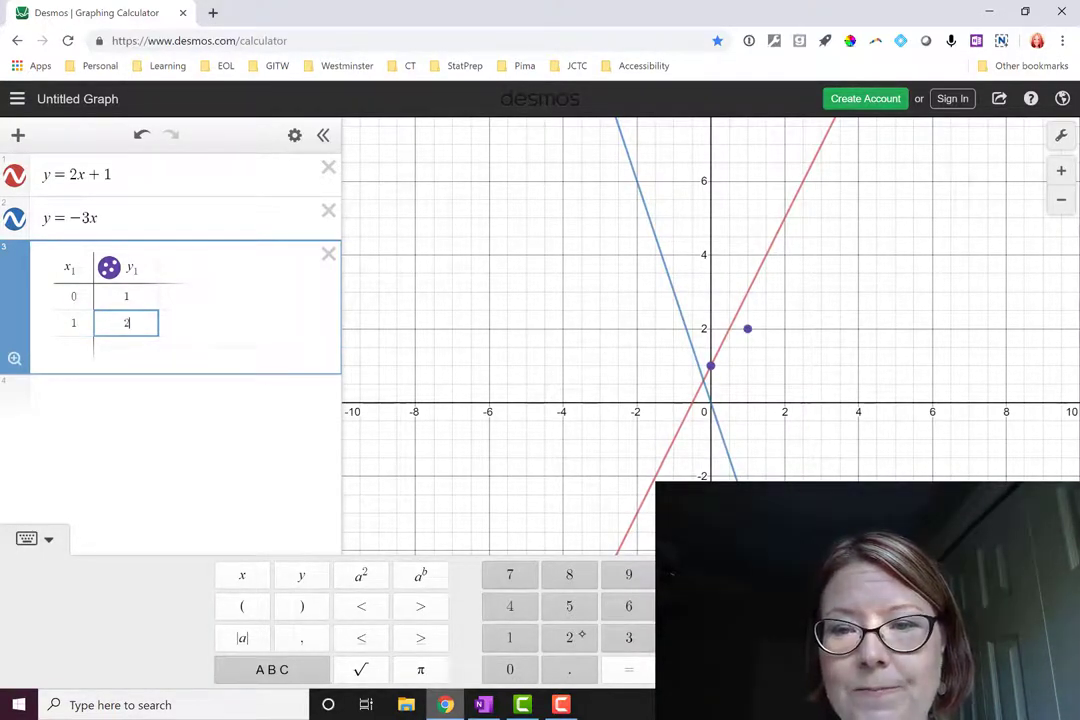
key("Escape")
Step: Examine the plotted lines and points up close around the origin and select the y = −3x line
scroll(582, 634, "up", 6)
scroll(582, 634, "down", 2)
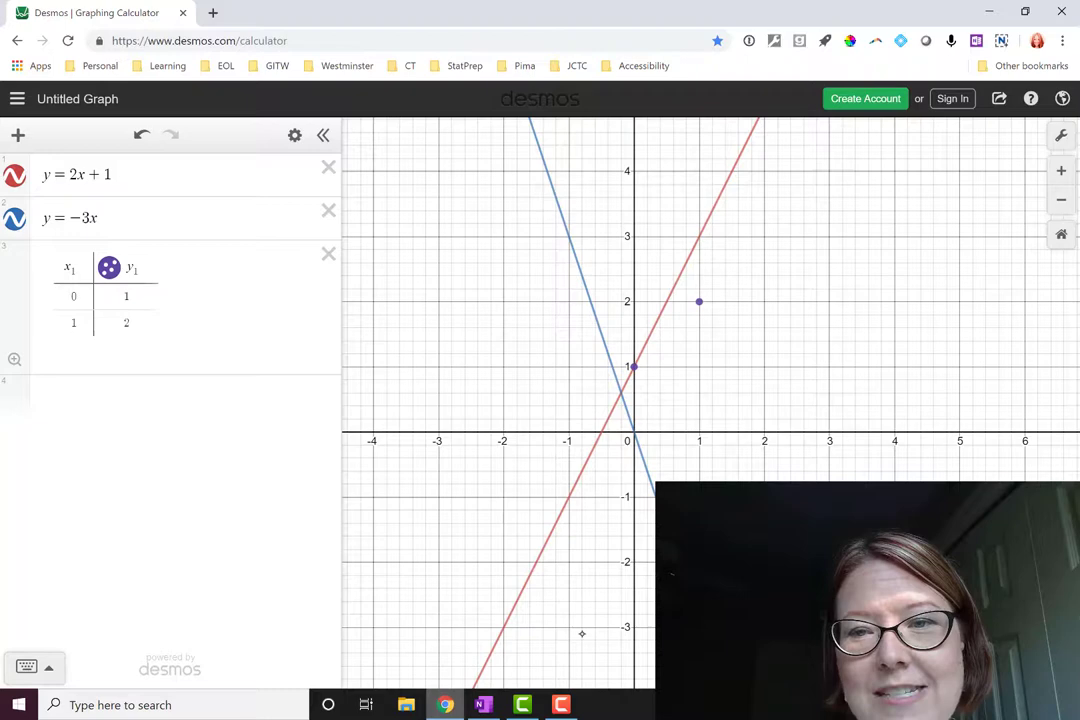
left_click_drag(771, 284, 772, 415)
left_click(570, 368)
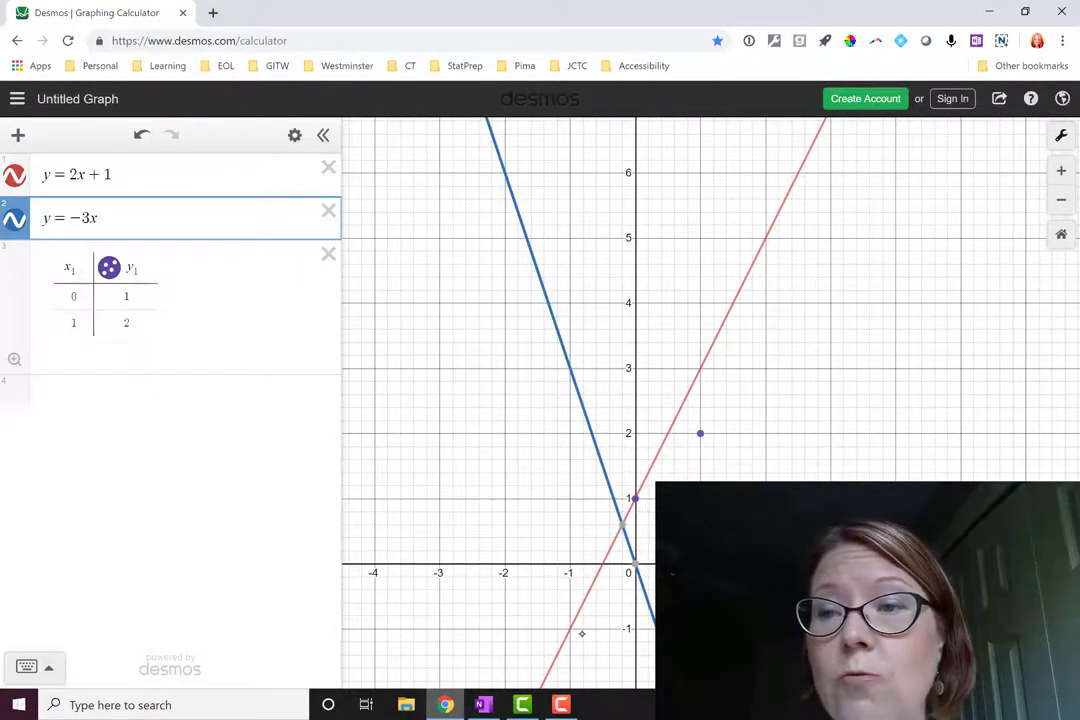
Step: Try Projector Mode in the graph settings, turn it off again, and inspect the x-axis lower limit
left_click(1061, 135)
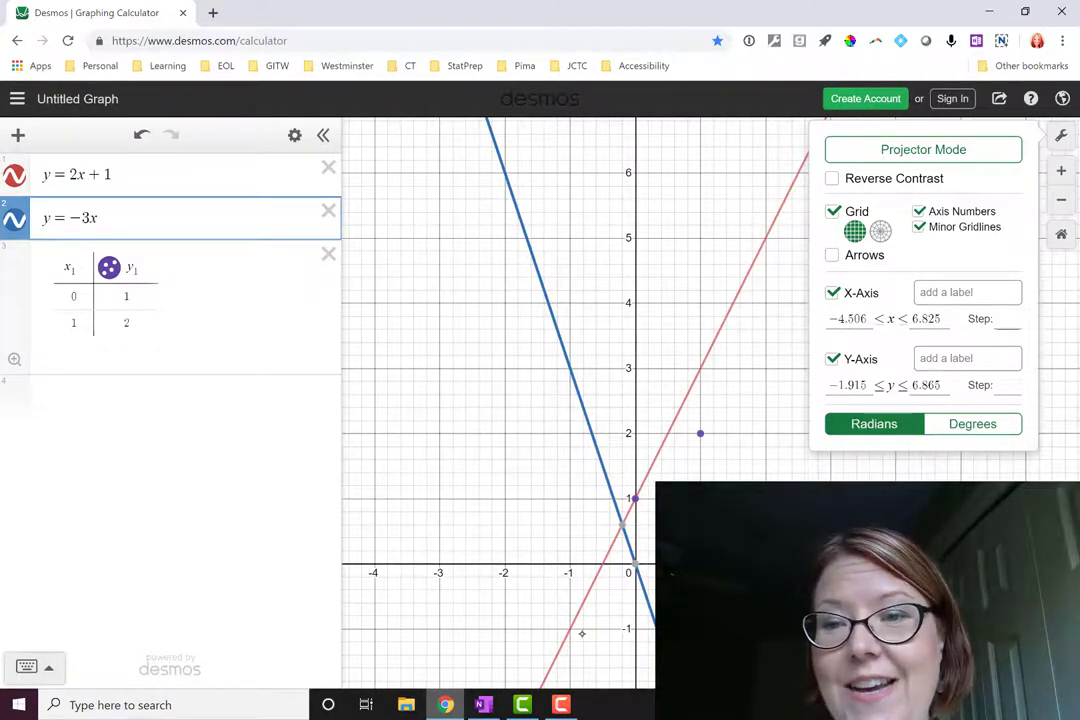
key("ctrl+alt+p")
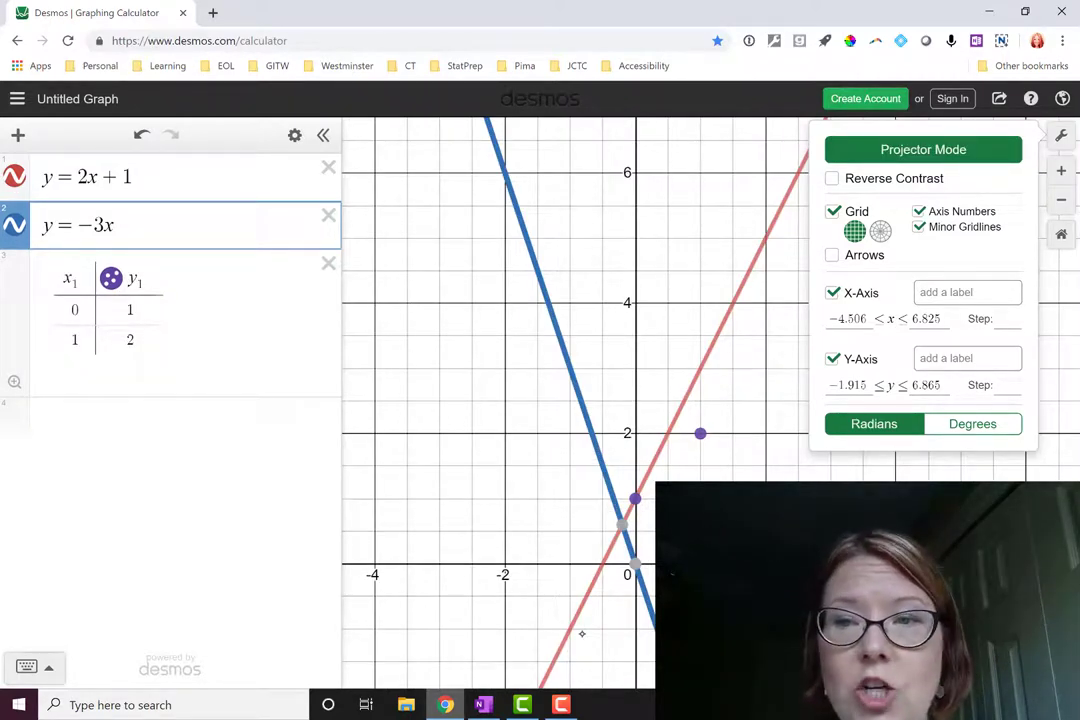
key("ctrl+alt+p")
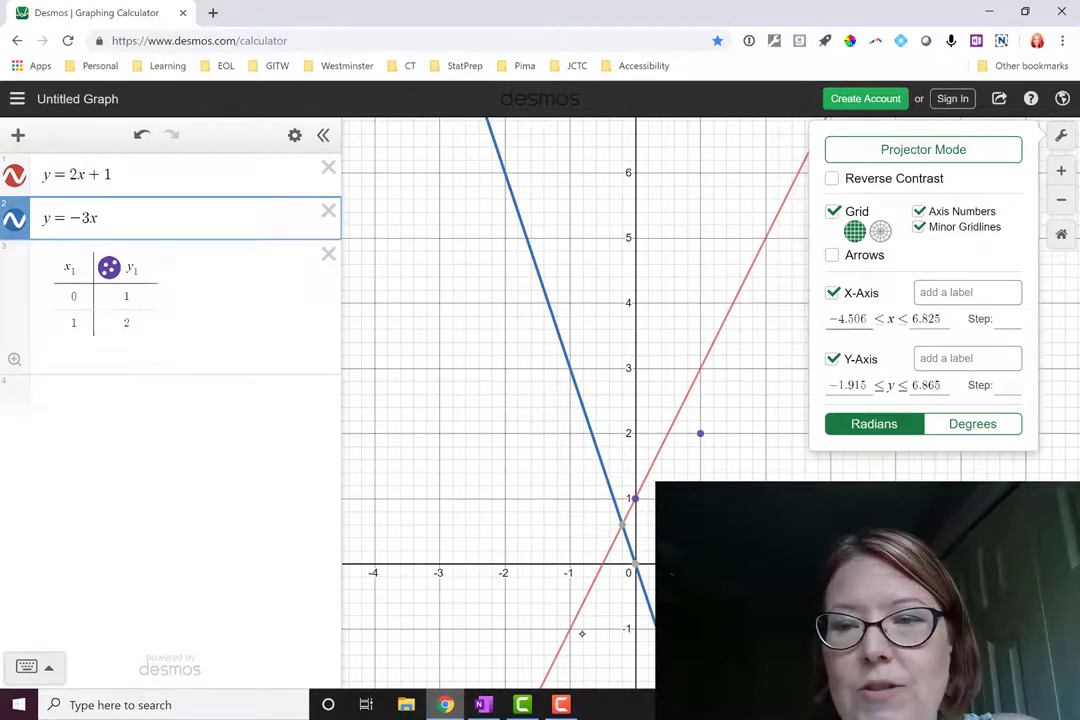
left_click(847, 318)
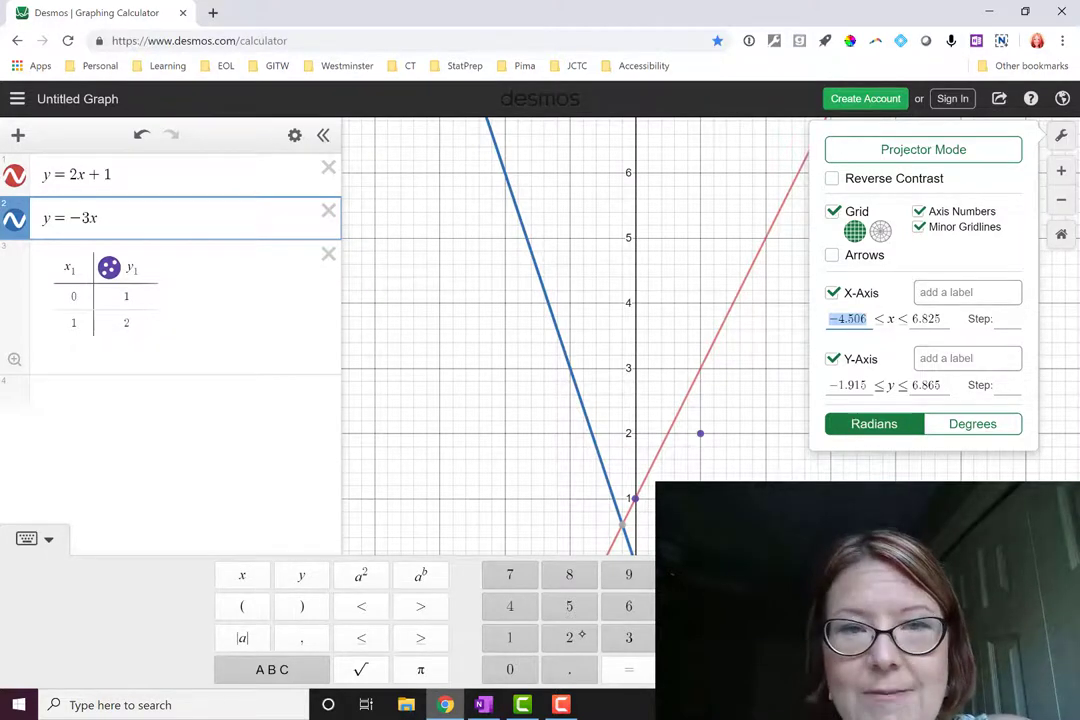
left_click(866, 319)
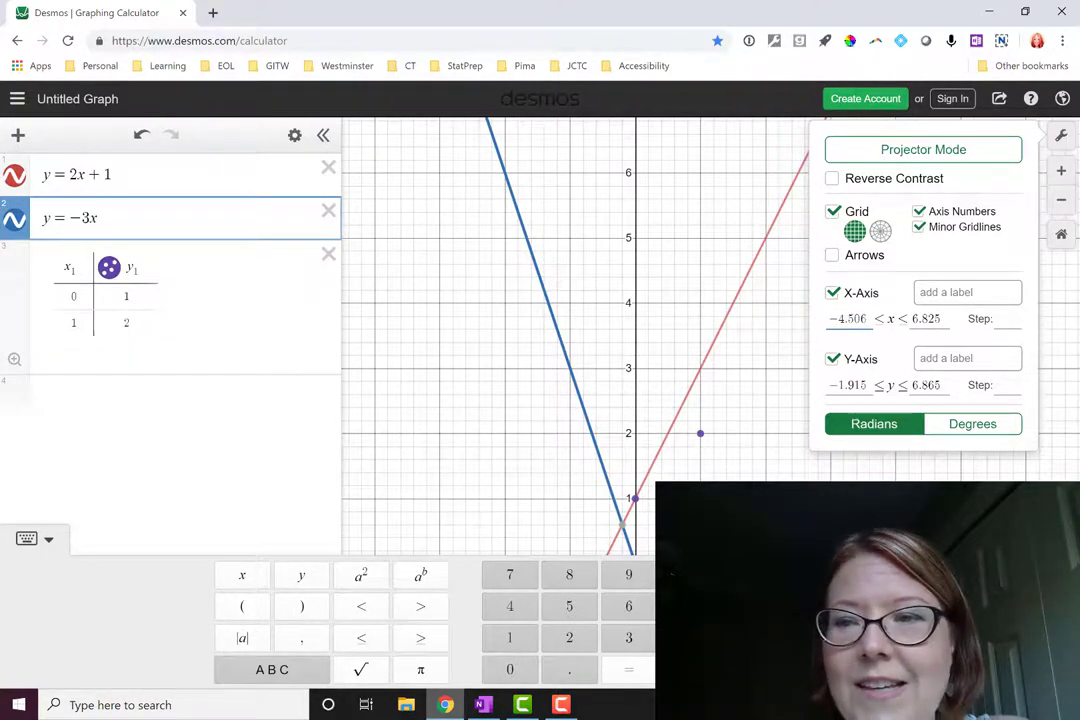
left_click(1061, 135)
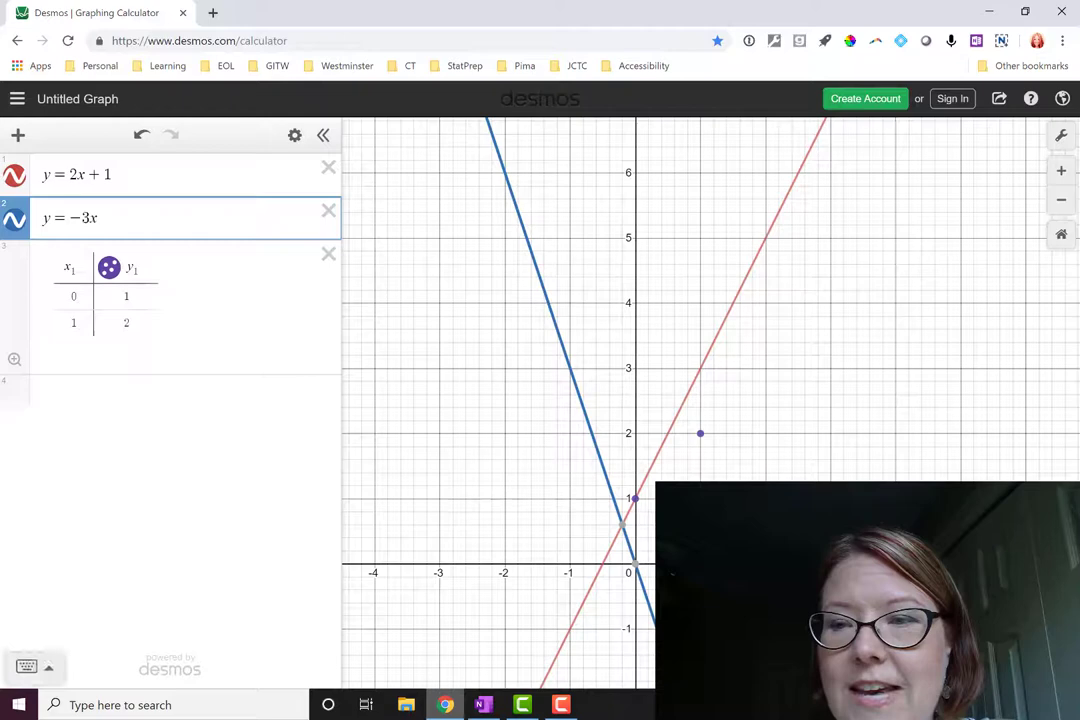
Step: View an empty region of the graph far from the origin and restore the default home view
scroll(776, 415, "down", 3)
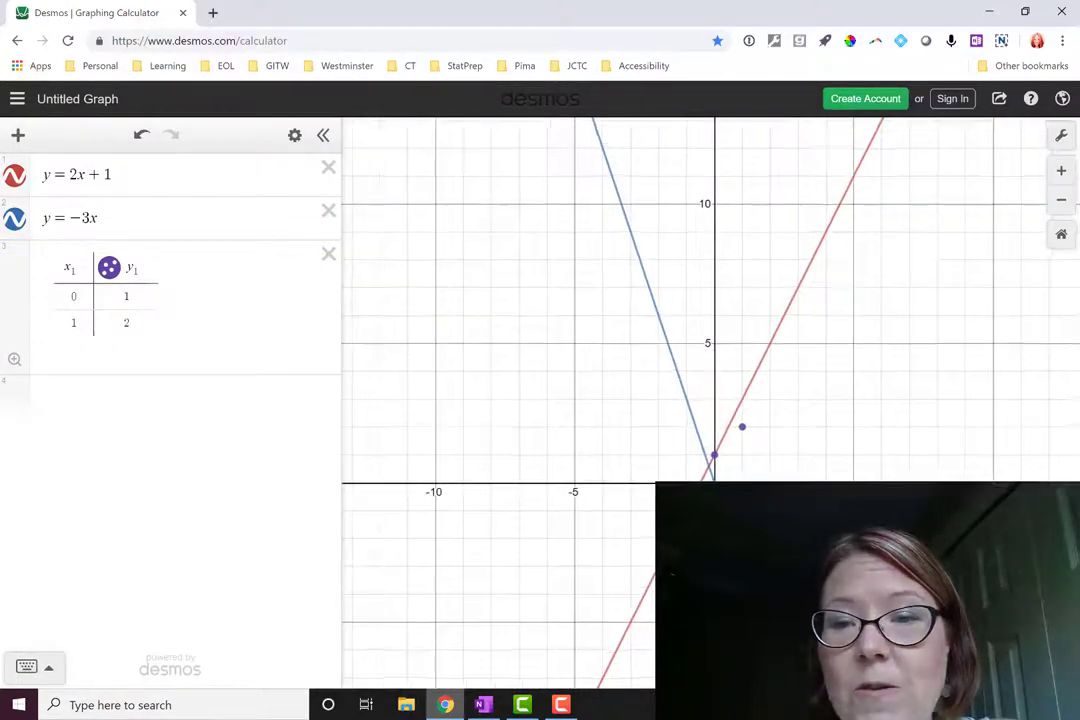
left_click_drag(776, 415, 359, 610)
left_click_drag(870, 300, 408, 491)
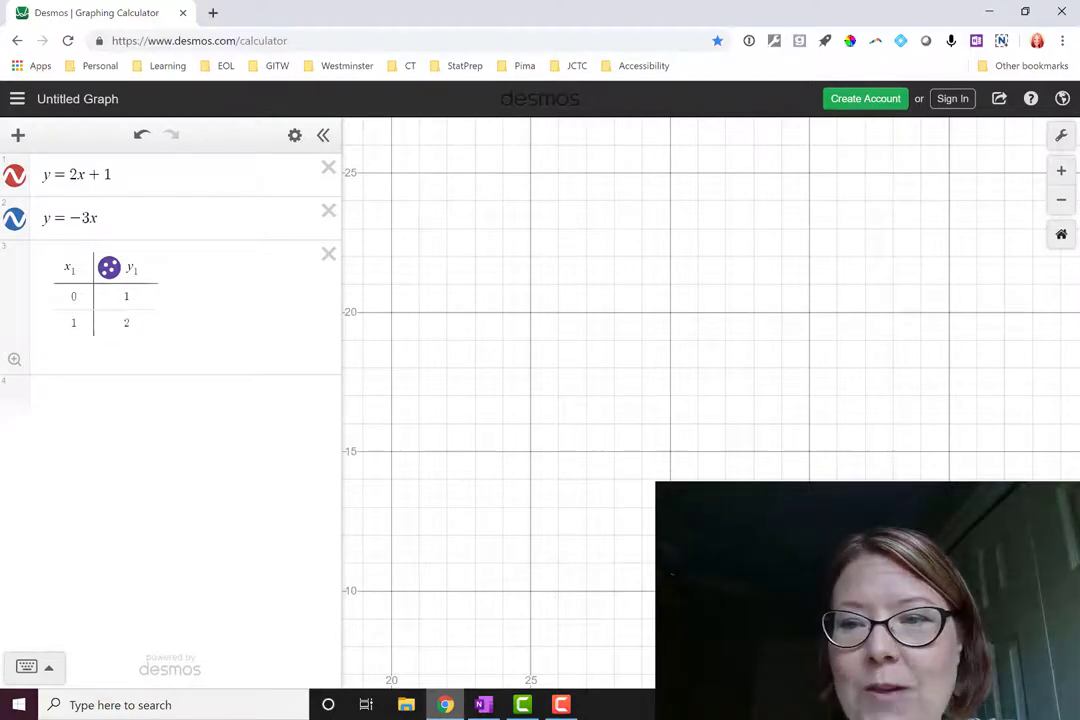
left_click(1061, 233)
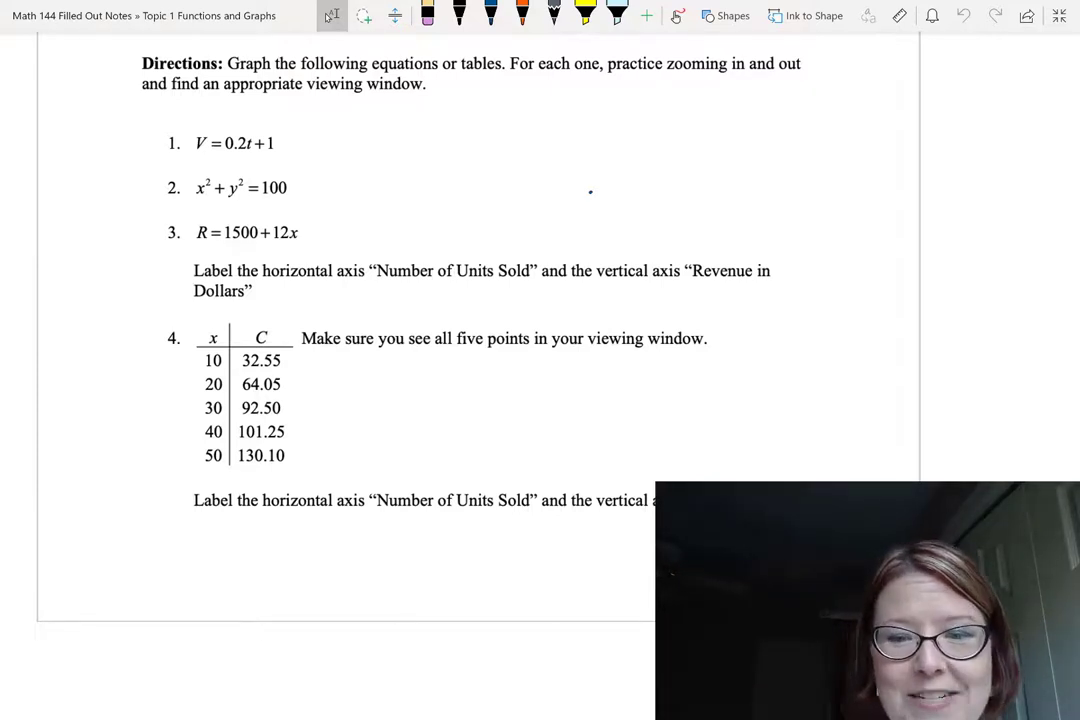
Step: Return from the notes to the Desmos Graphing Calculator and graph V = 0.2t + 1 in the blank graph's first expression line
key("alt+Tab")
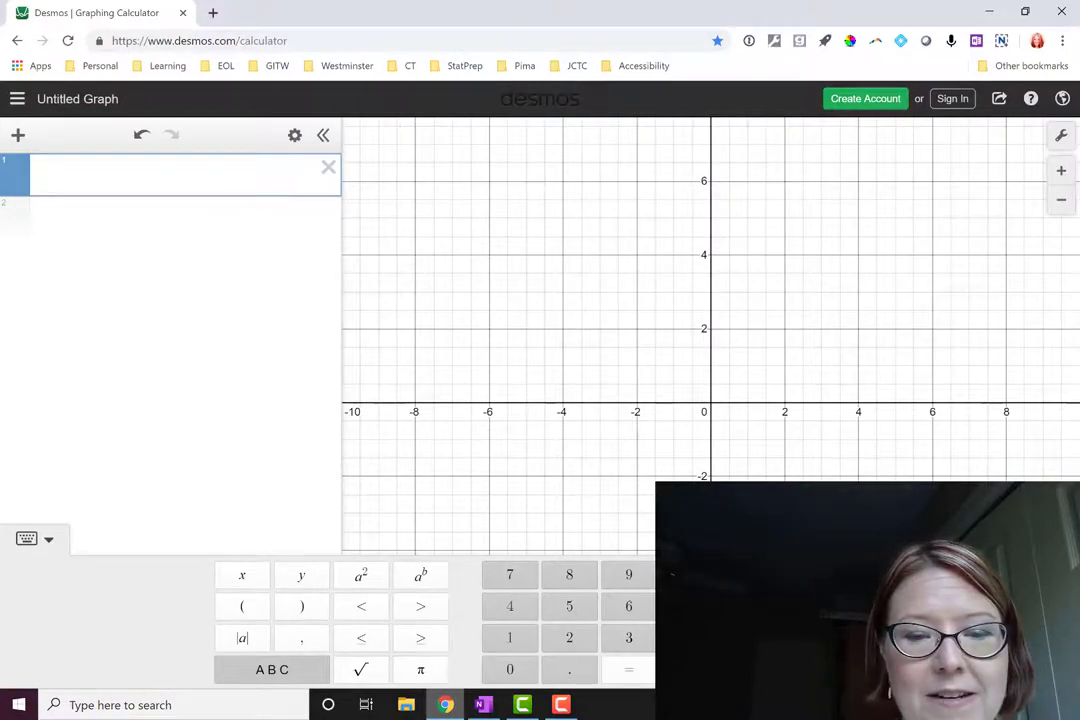
left_click(271, 669)
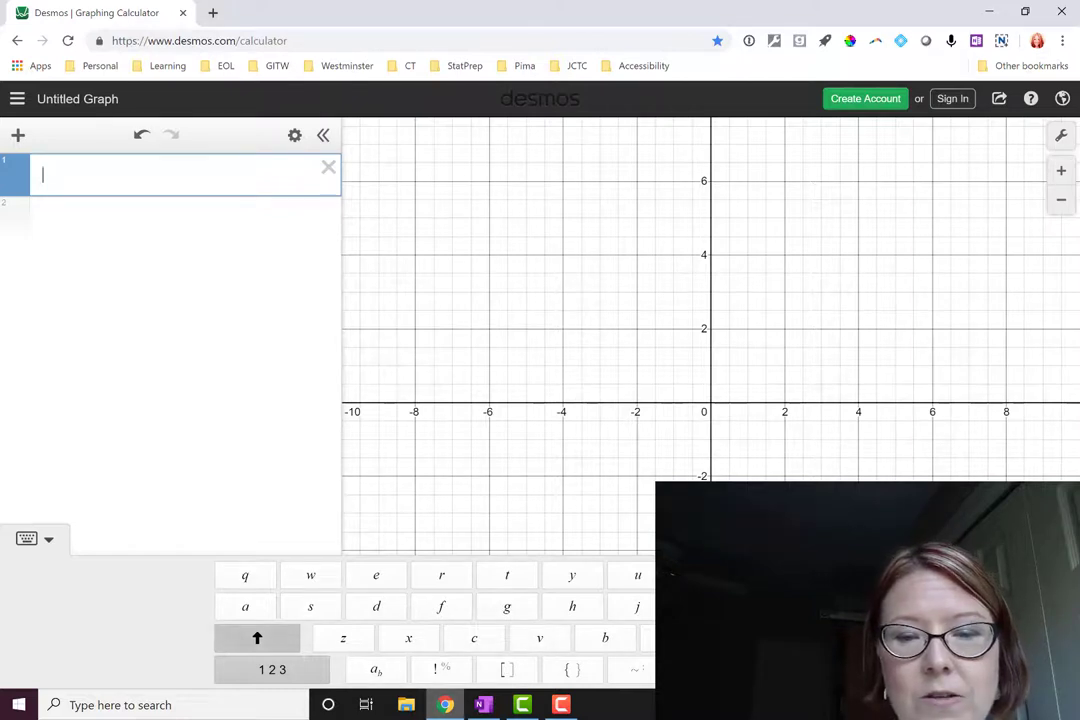
type("V")
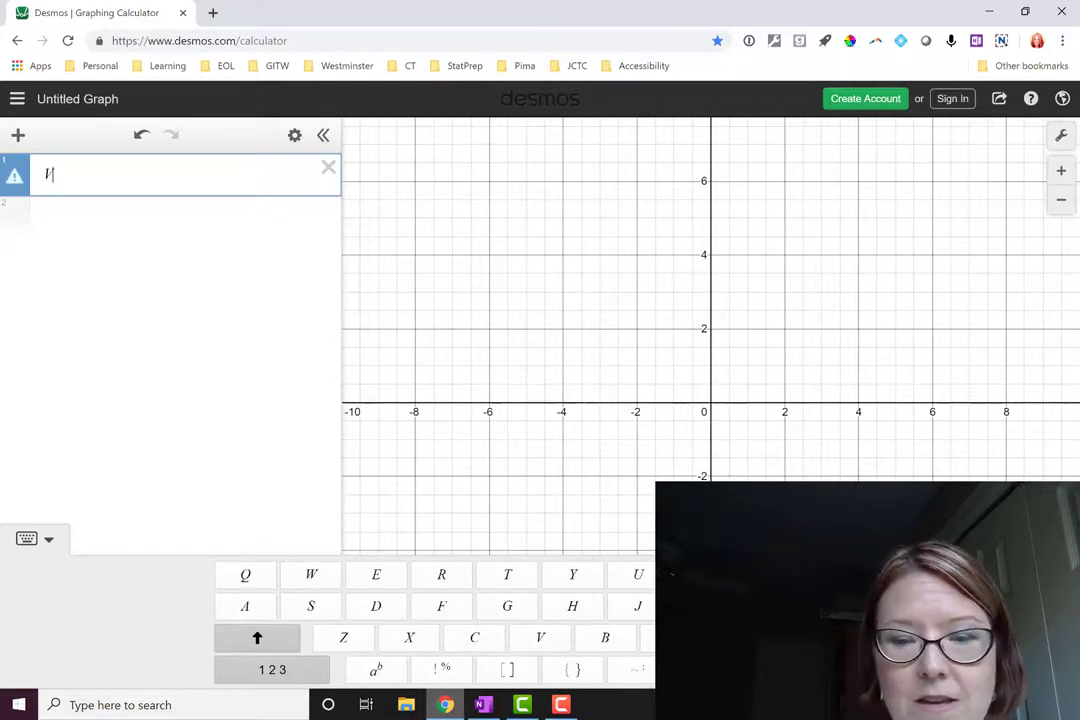
left_click(272, 669)
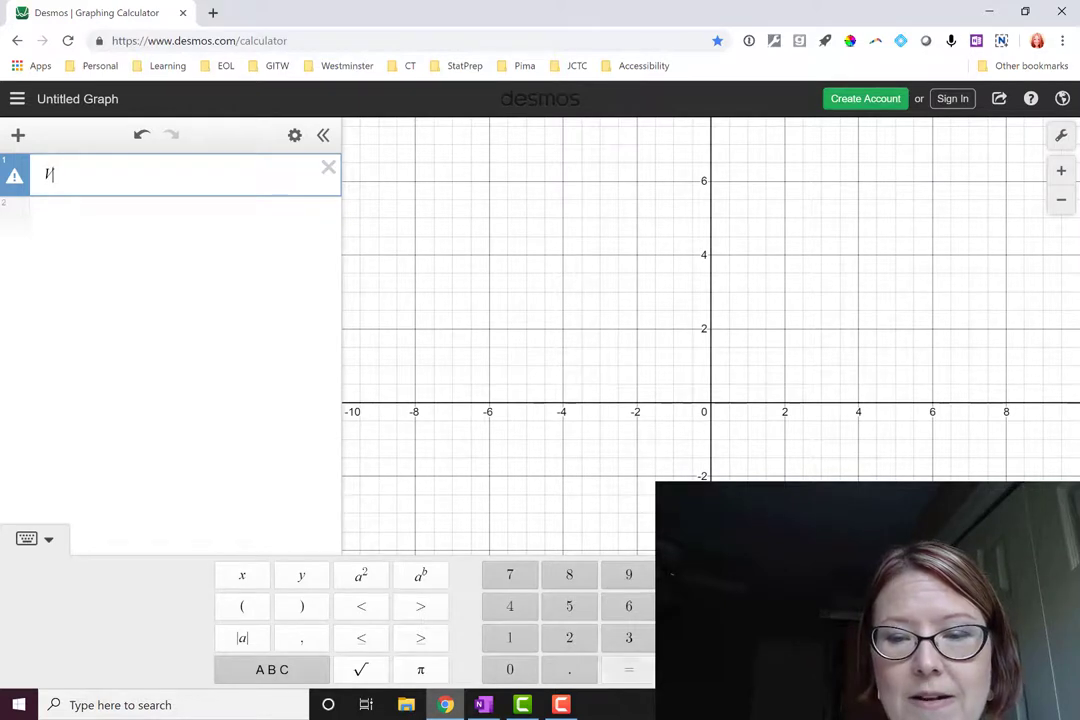
type("=0")
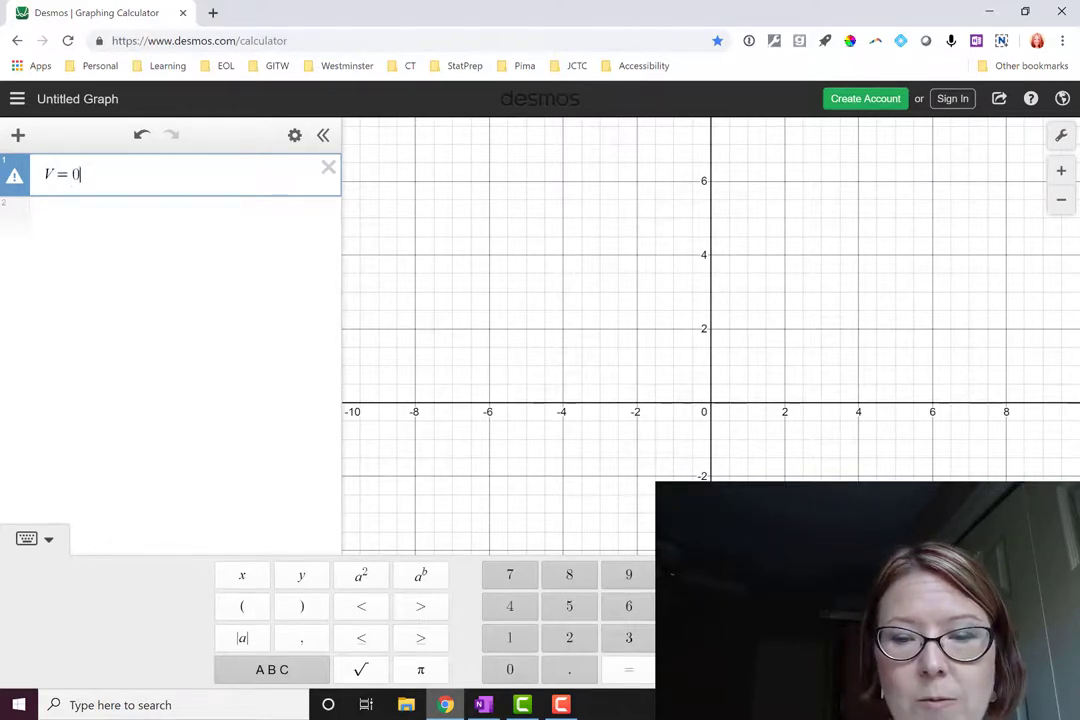
type(".2")
left_click(271, 669)
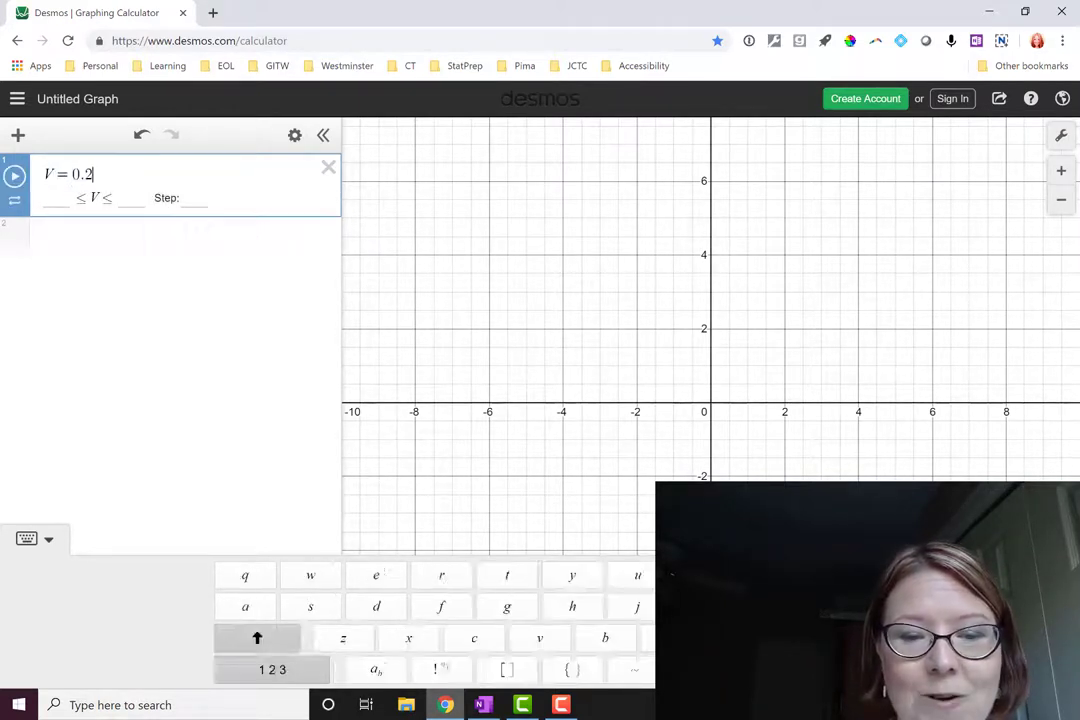
left_click(507, 575)
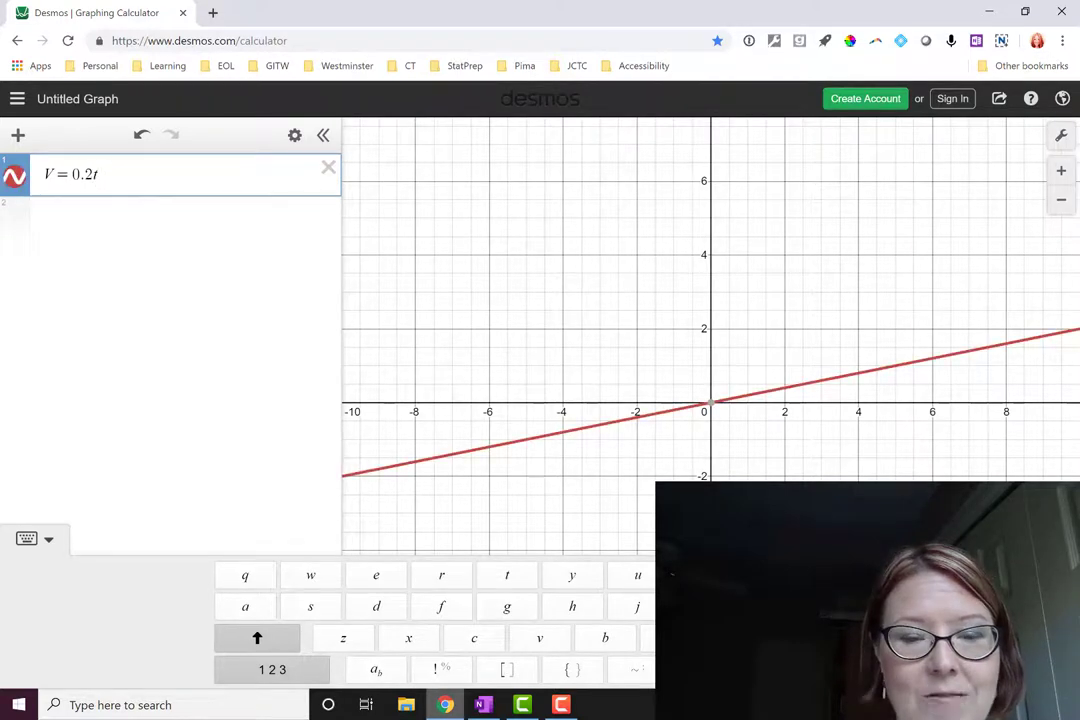
left_click(272, 669)
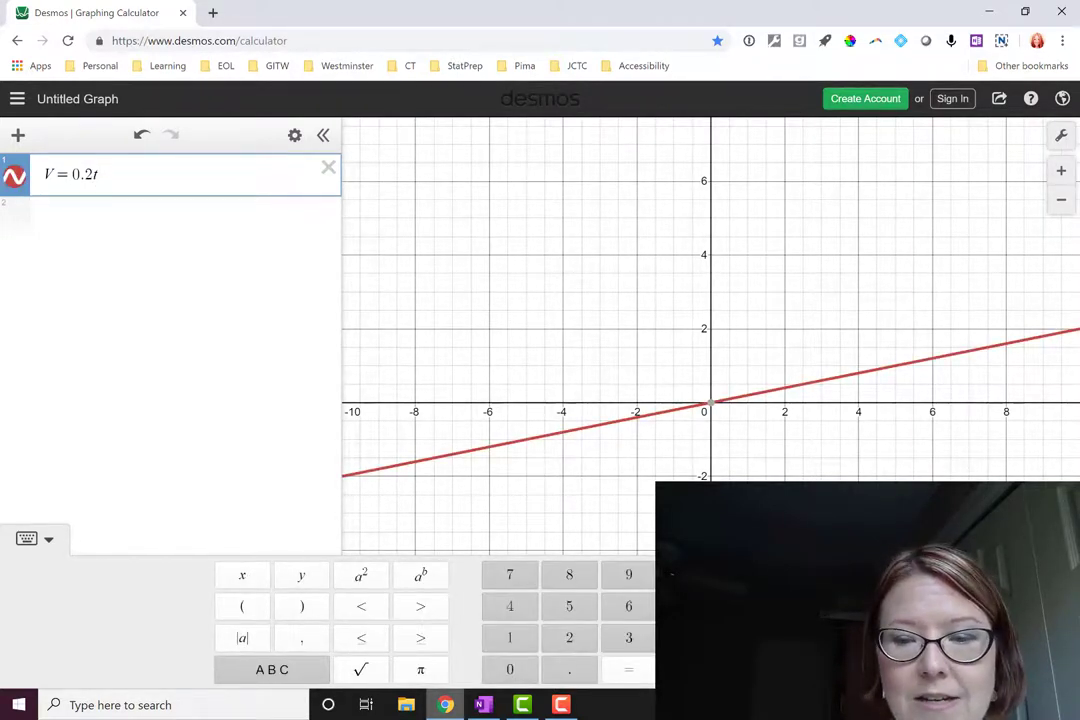
type("+1")
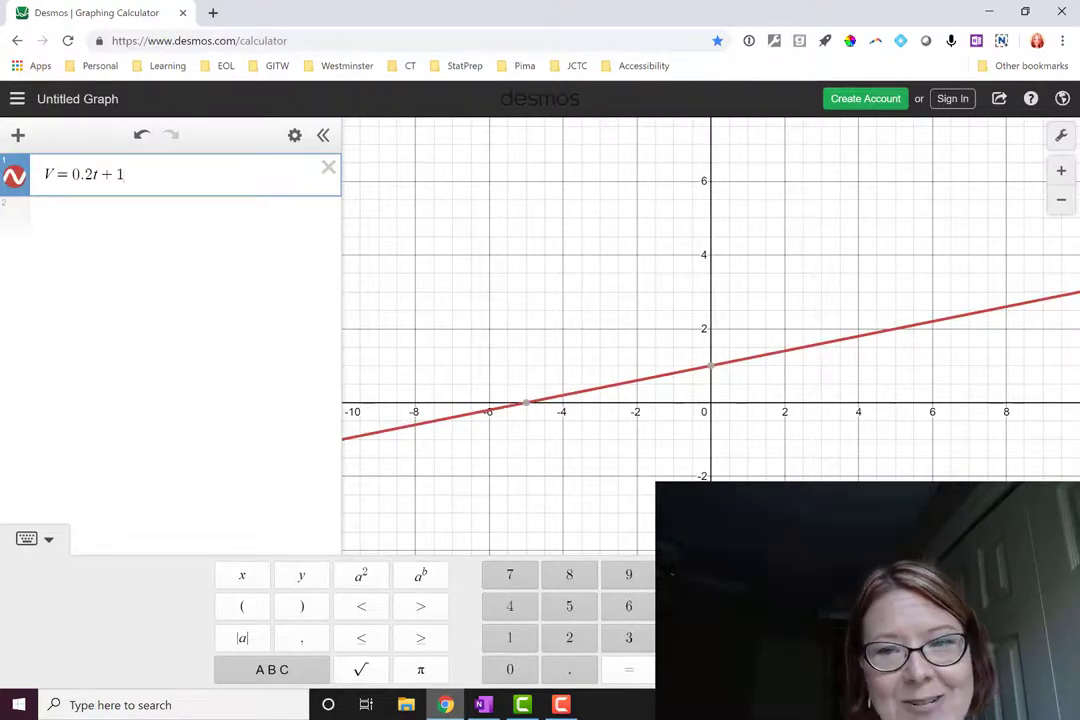
Step: Check problem 2 in the notes, then graph x² + y² = 100 in place of V = 0.2t + 1, showing the whole circle
left_click(484, 704)
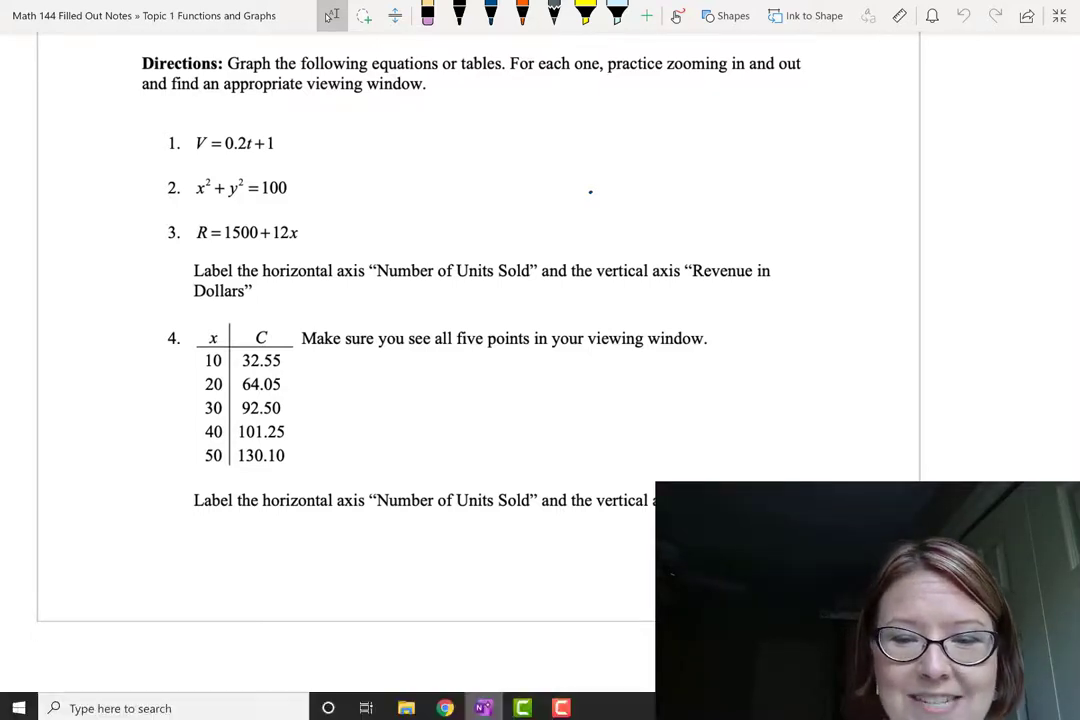
left_click(444, 704)
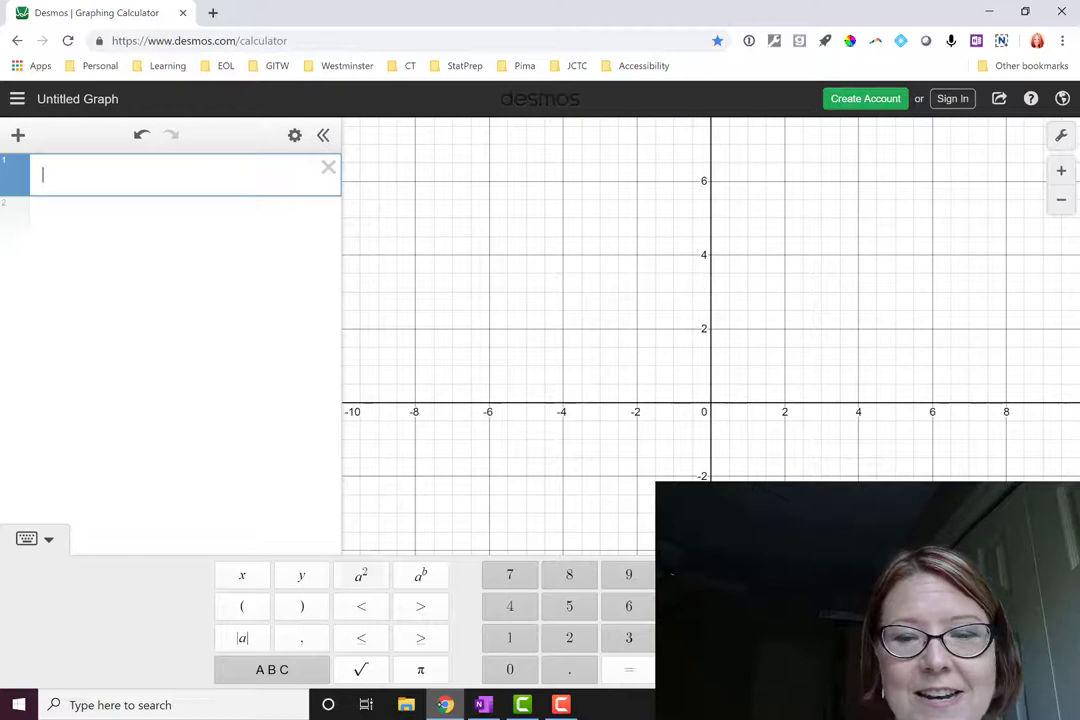
type("x")
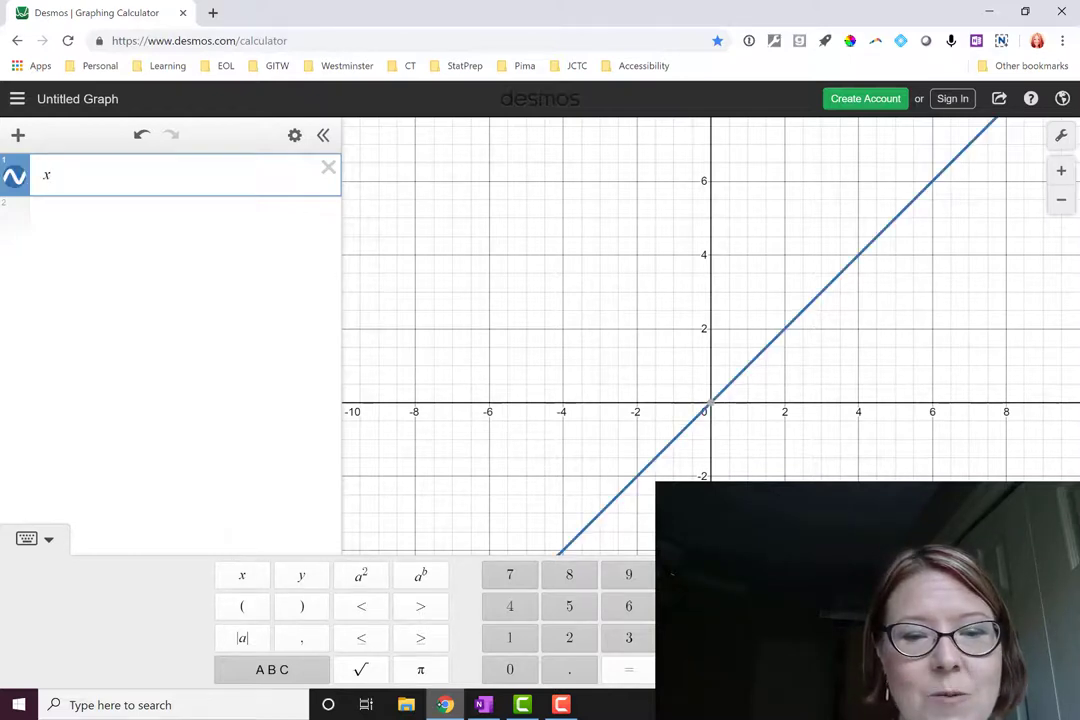
type("^2")
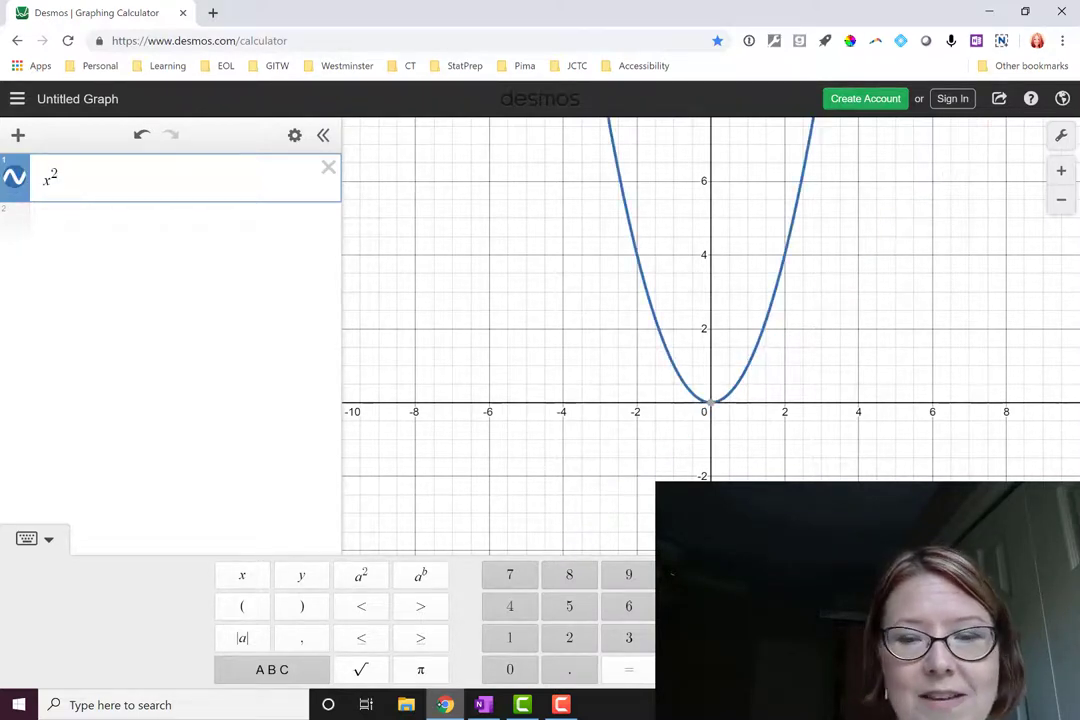
key("Right")
type("+y^2")
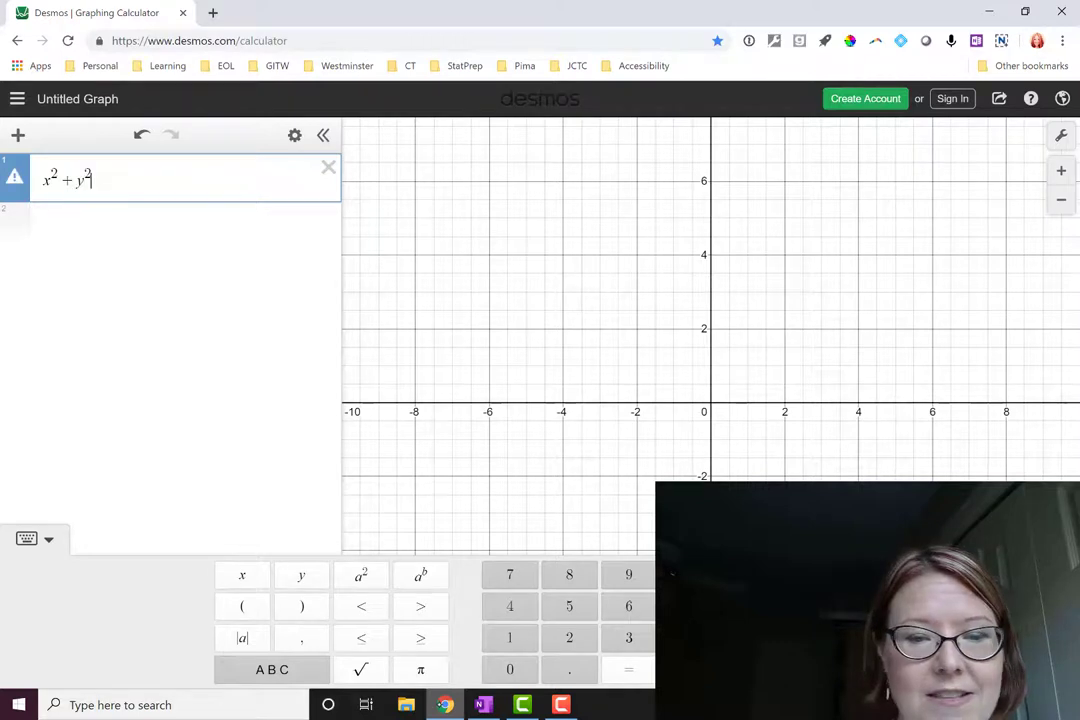
key("Right")
type("= ")
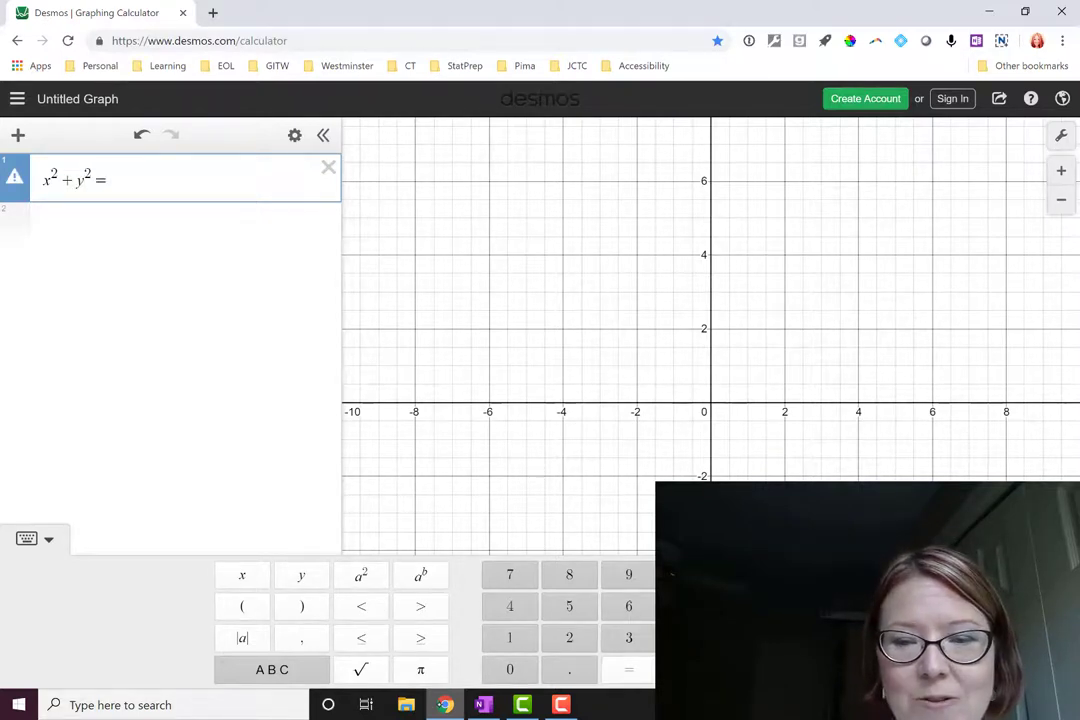
type("100")
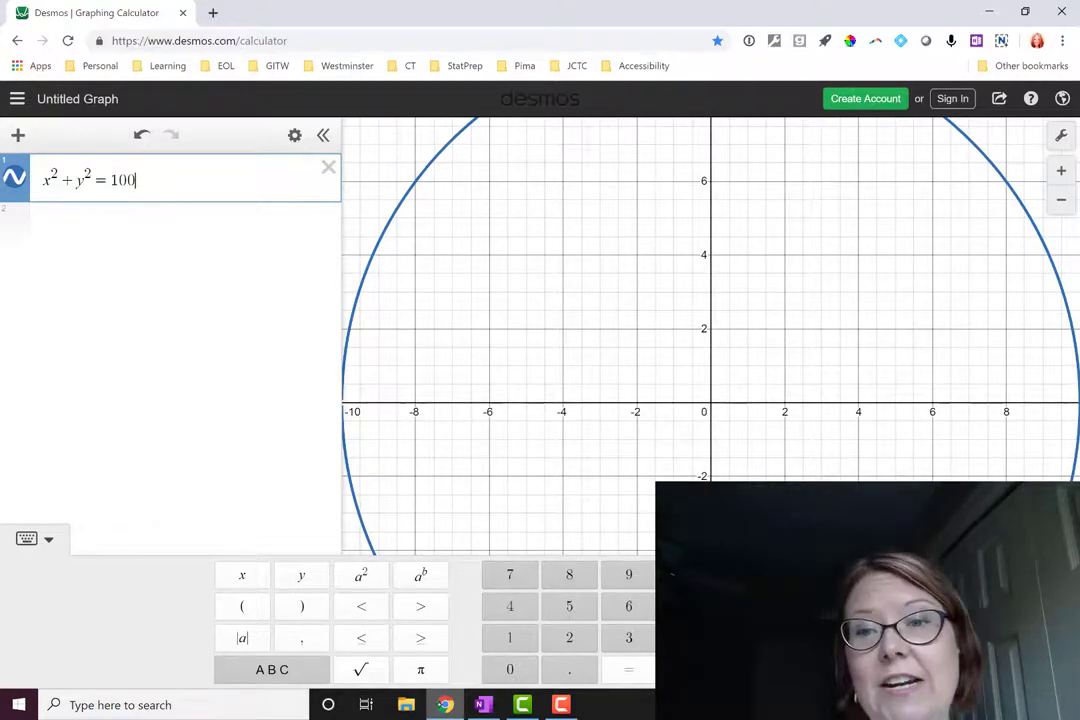
left_click(687, 313)
scroll(687, 313, "down", 5)
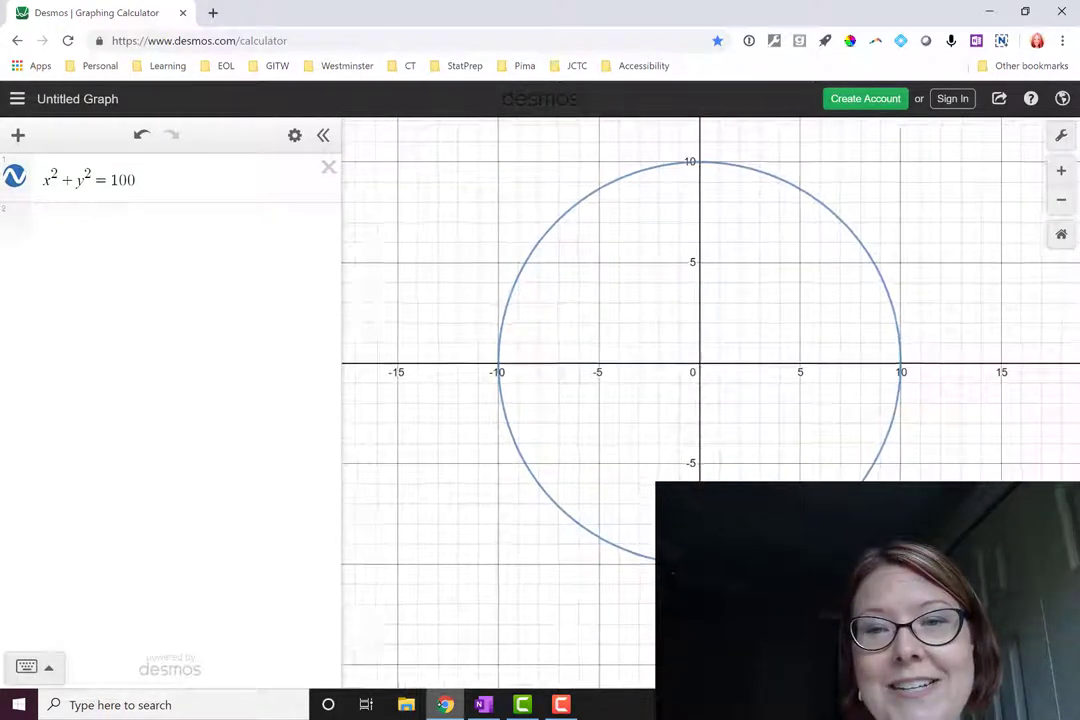
Step: Check problem 3 in the notes, then graph R = 1500 + 12x in the first expression line in place of the circle
key("alt+Tab")
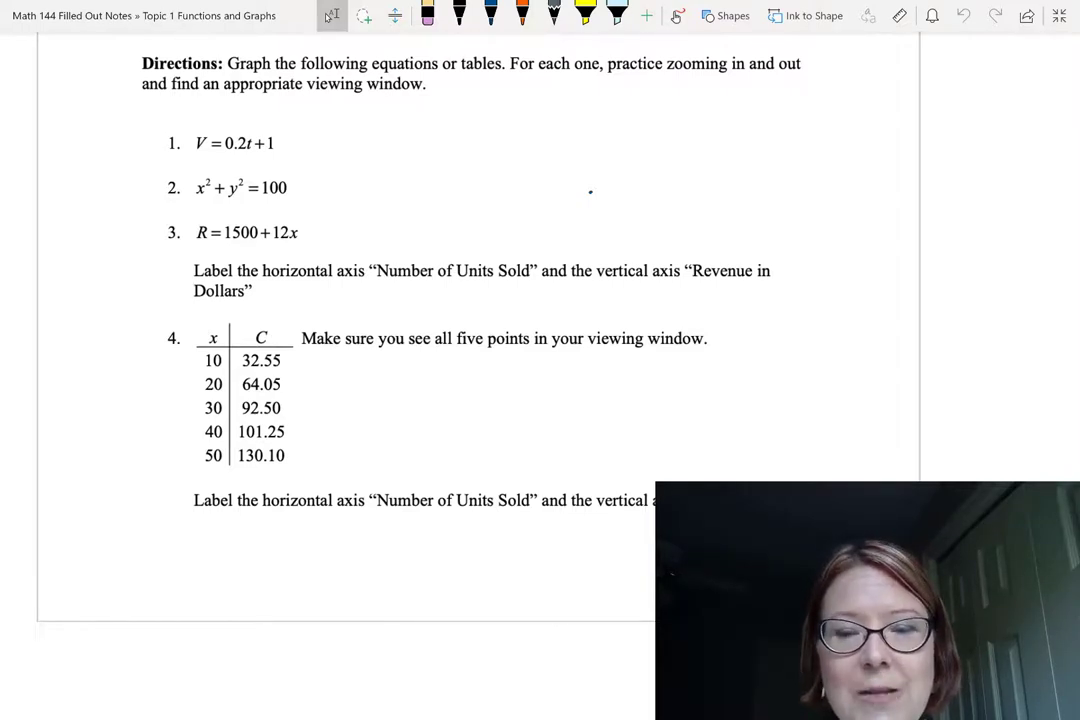
key("alt+Tab")
type("R ")
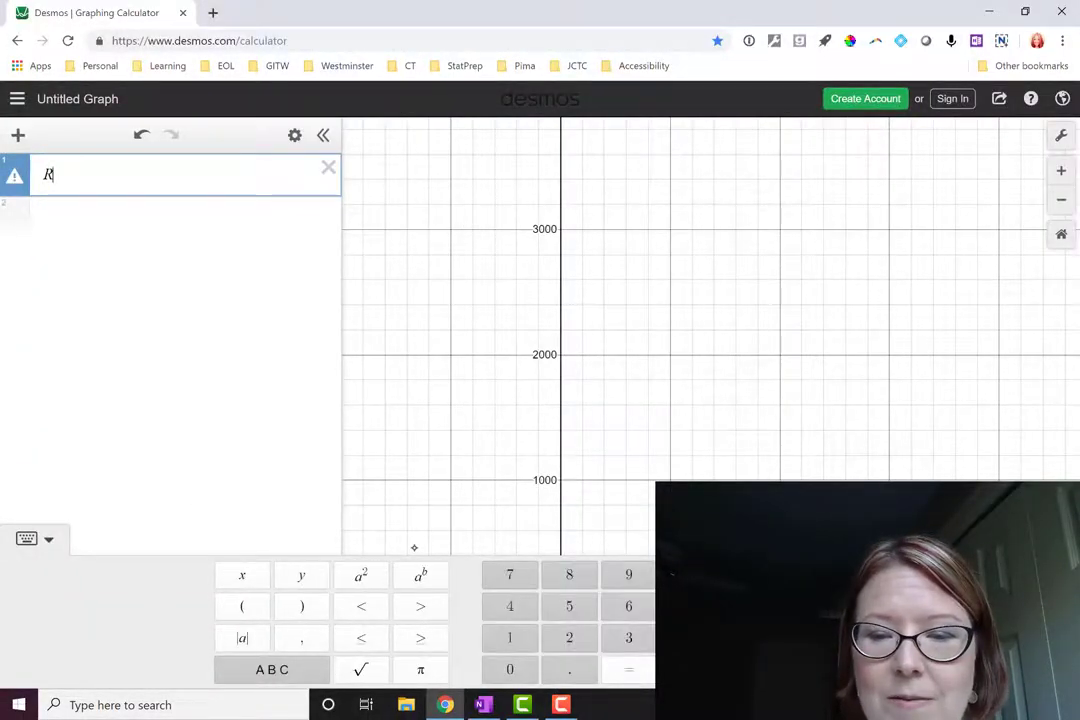
type("= 1")
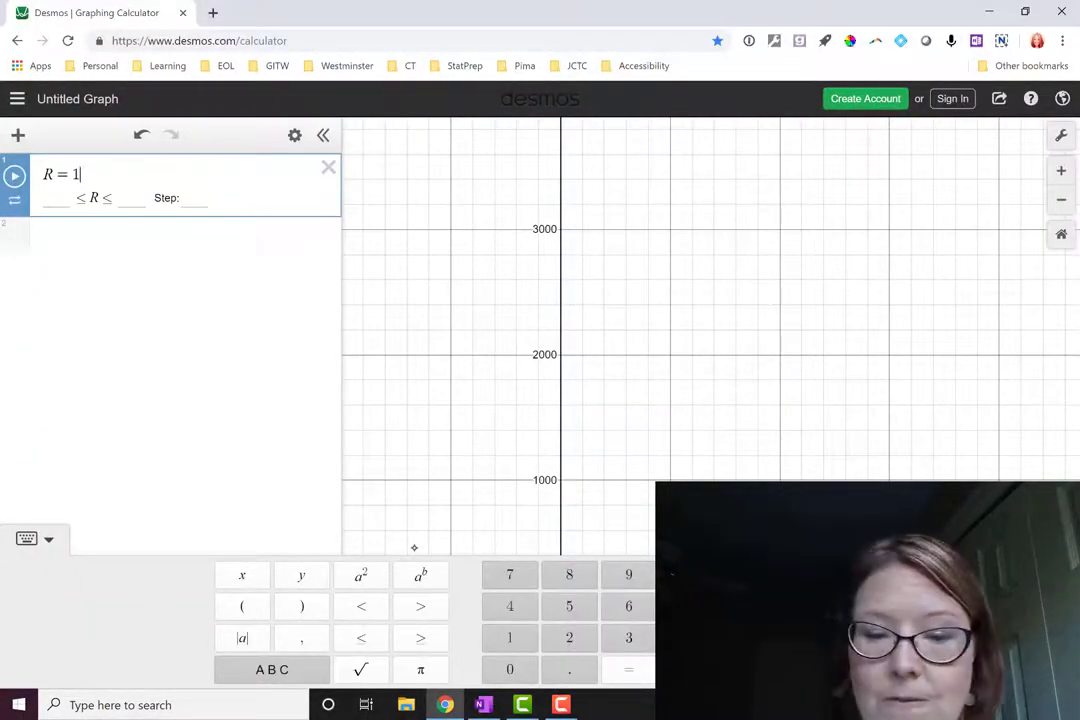
type("500")
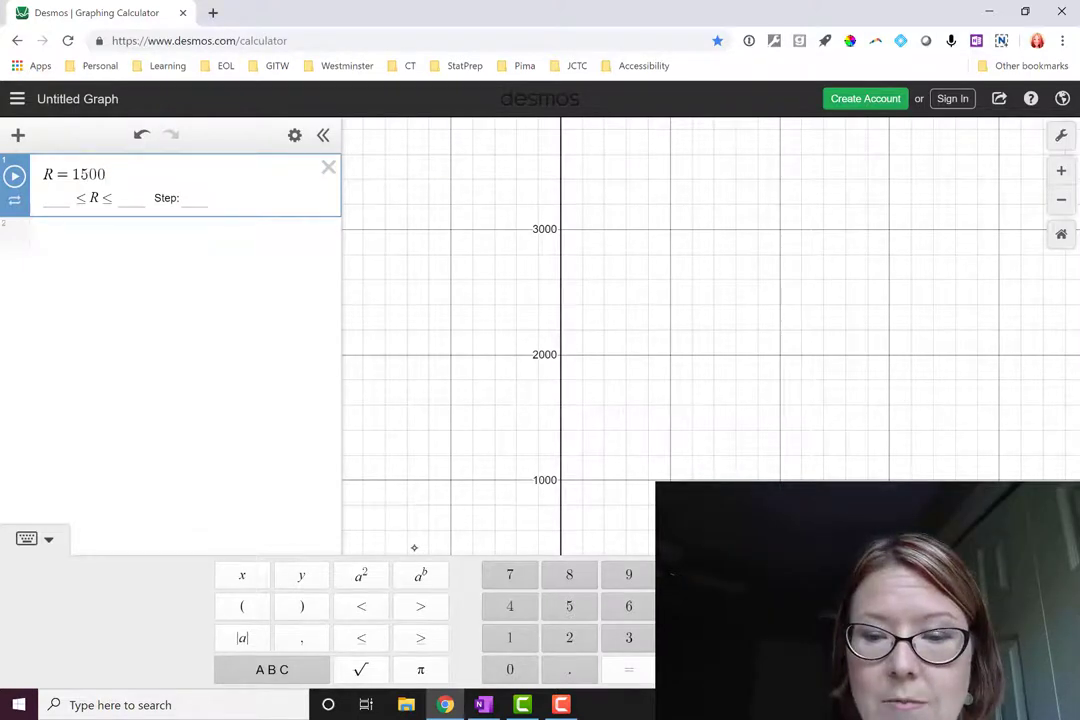
type(" + 12x")
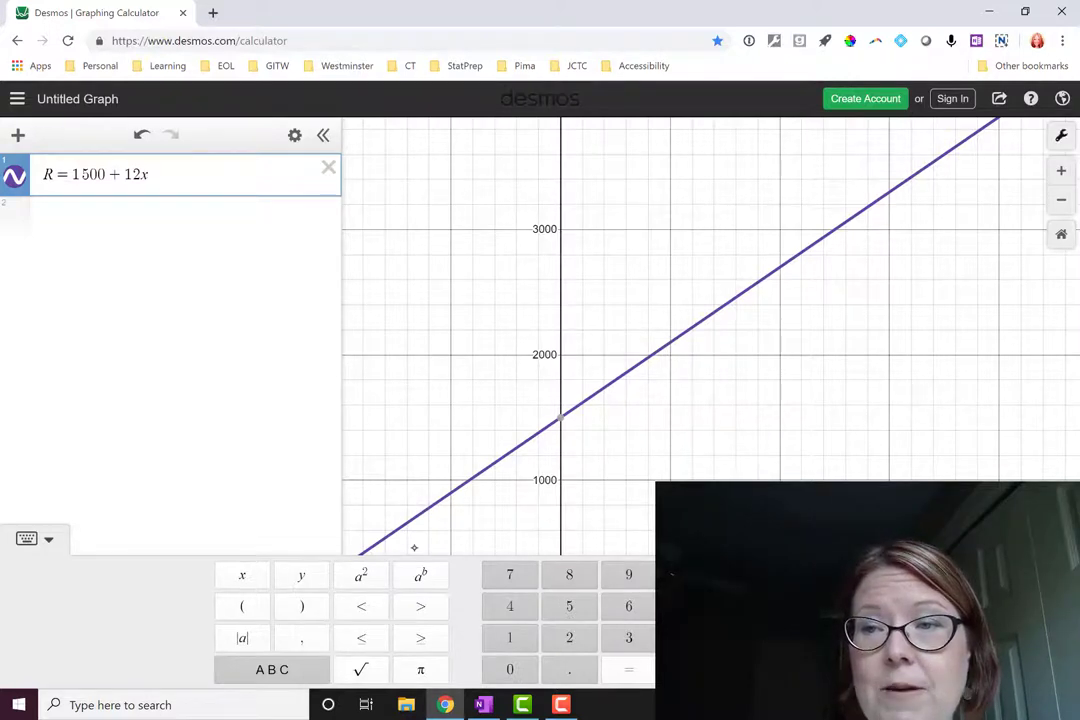
Step: Check the label wording in the notes, then label the x-axis "Number of units sold" and the y-axis "Revenue in dollars"
left_click(1061, 135)
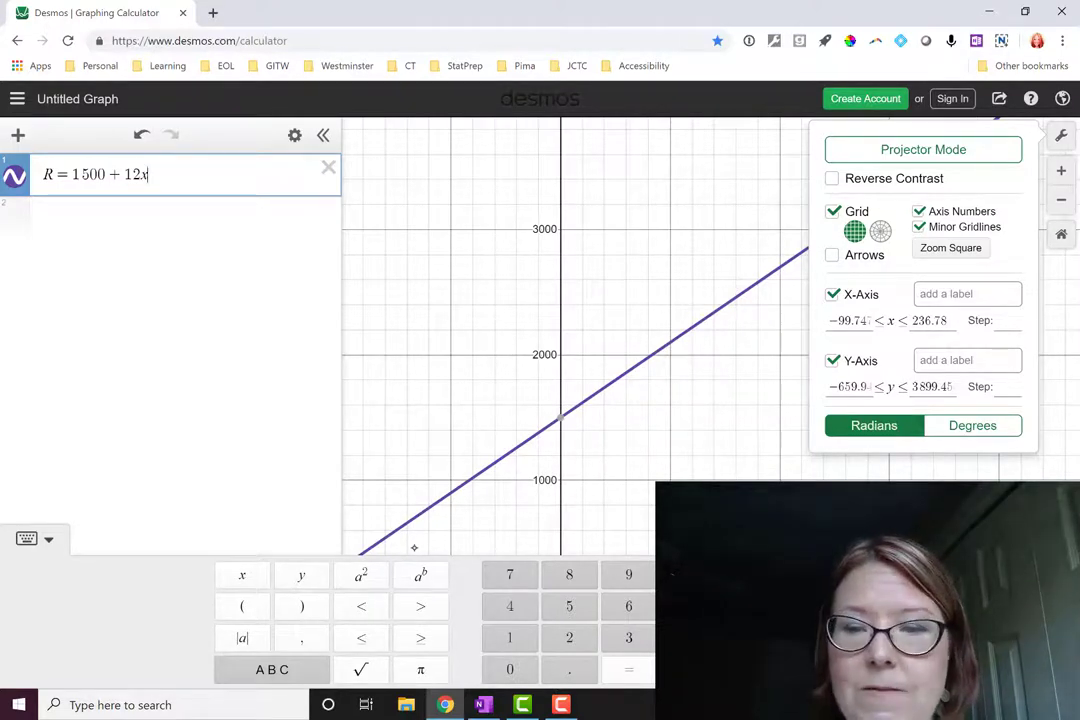
key("Escape")
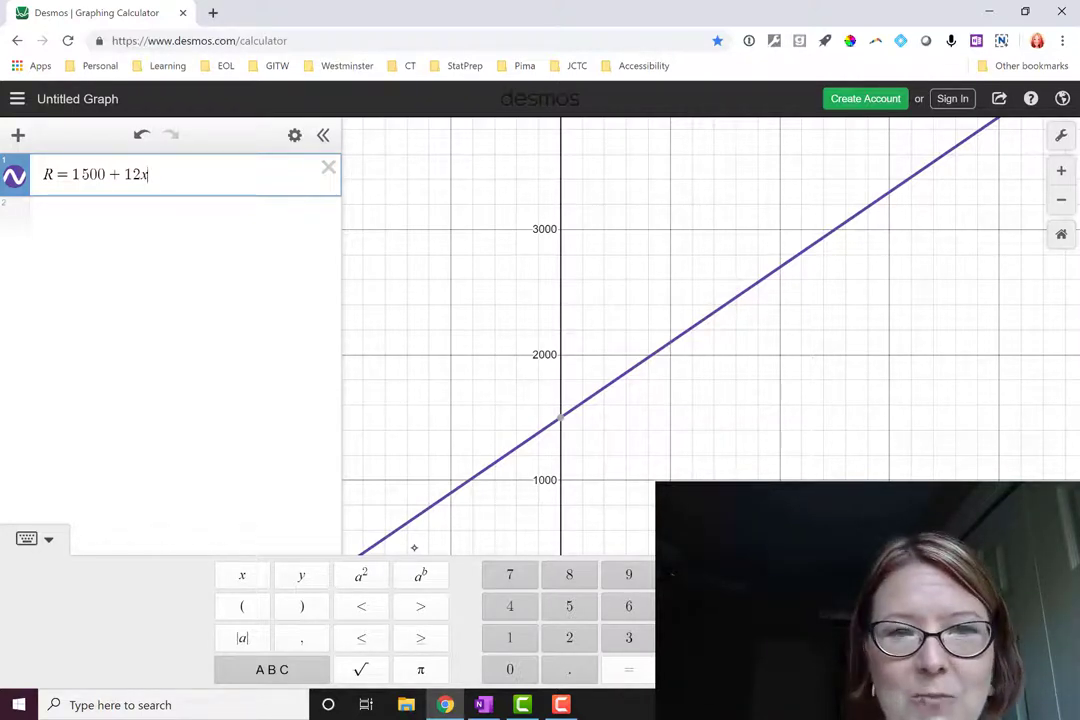
left_click(482, 709)
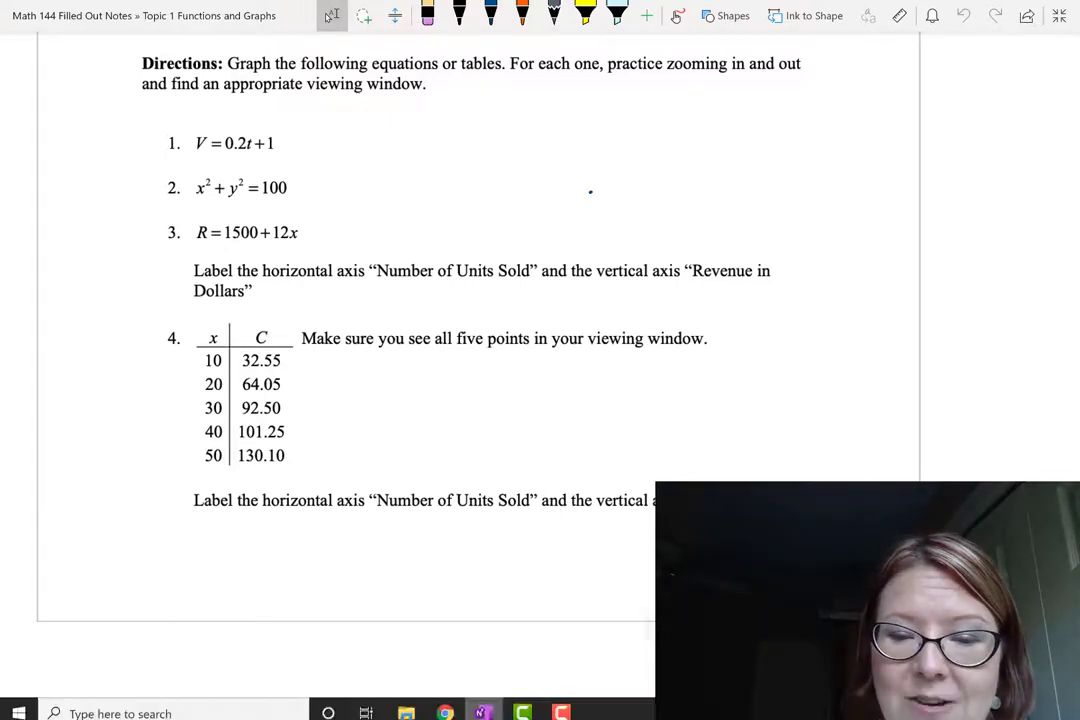
left_click(445, 704)
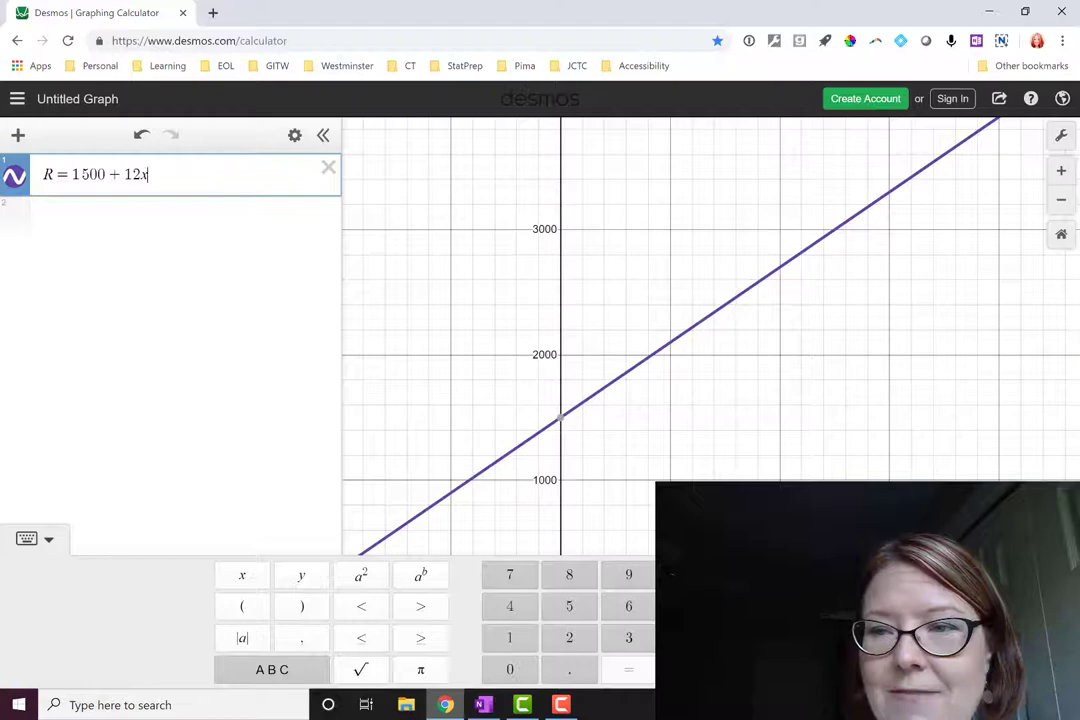
left_click(1061, 135)
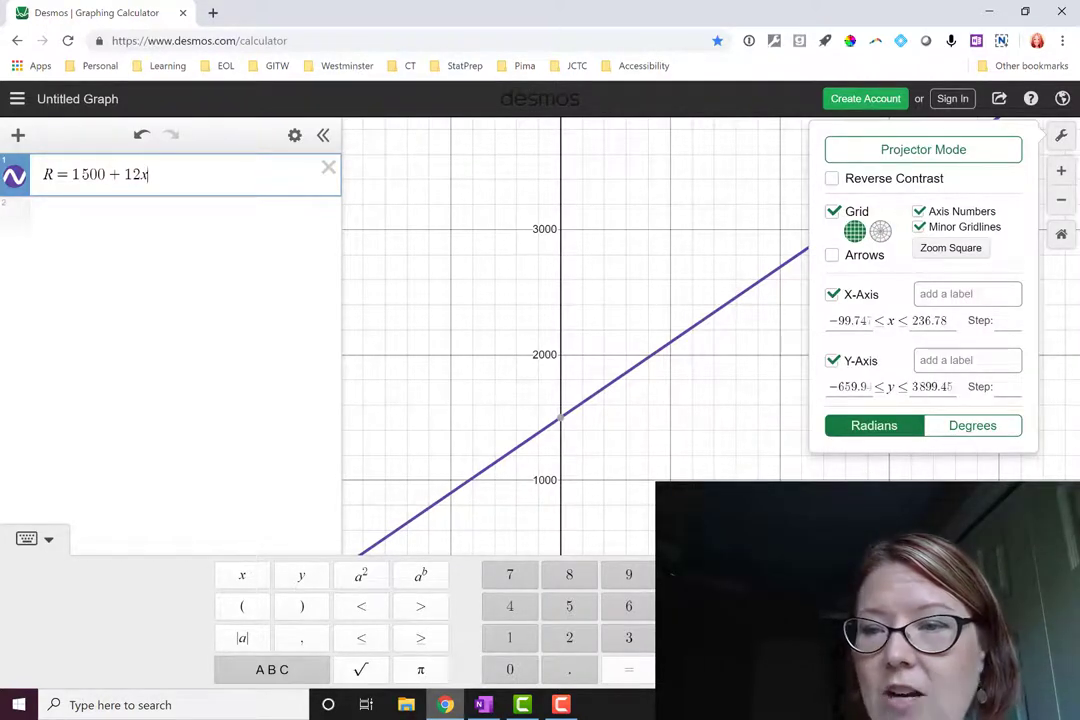
left_click(966, 294)
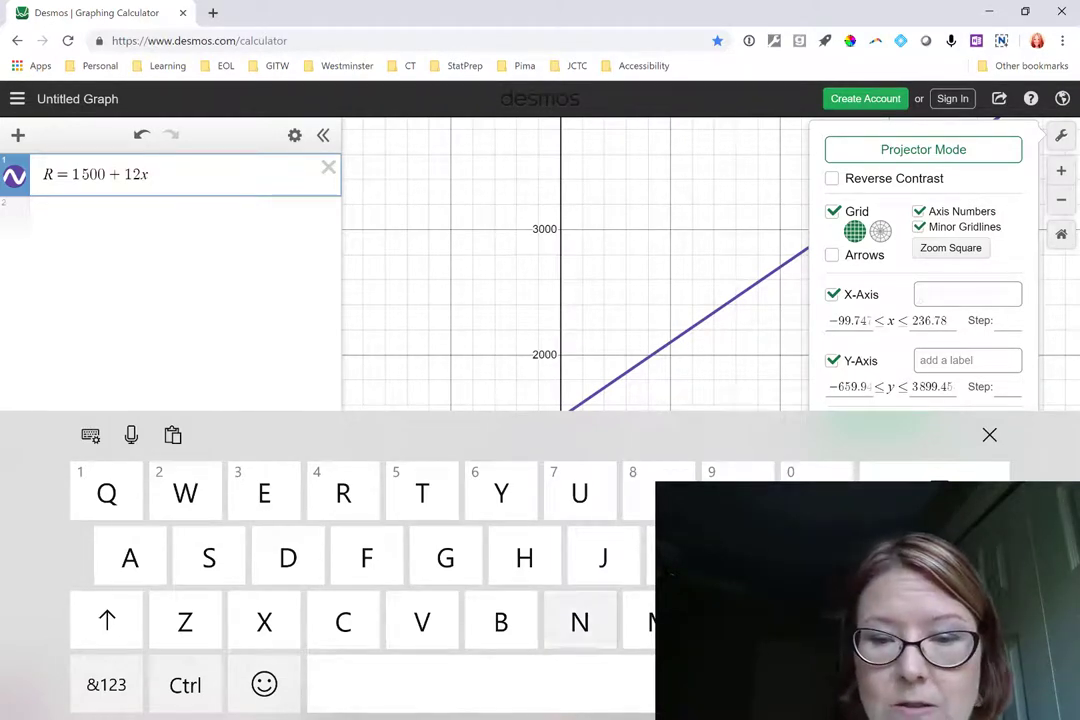
type("Number of units sold")
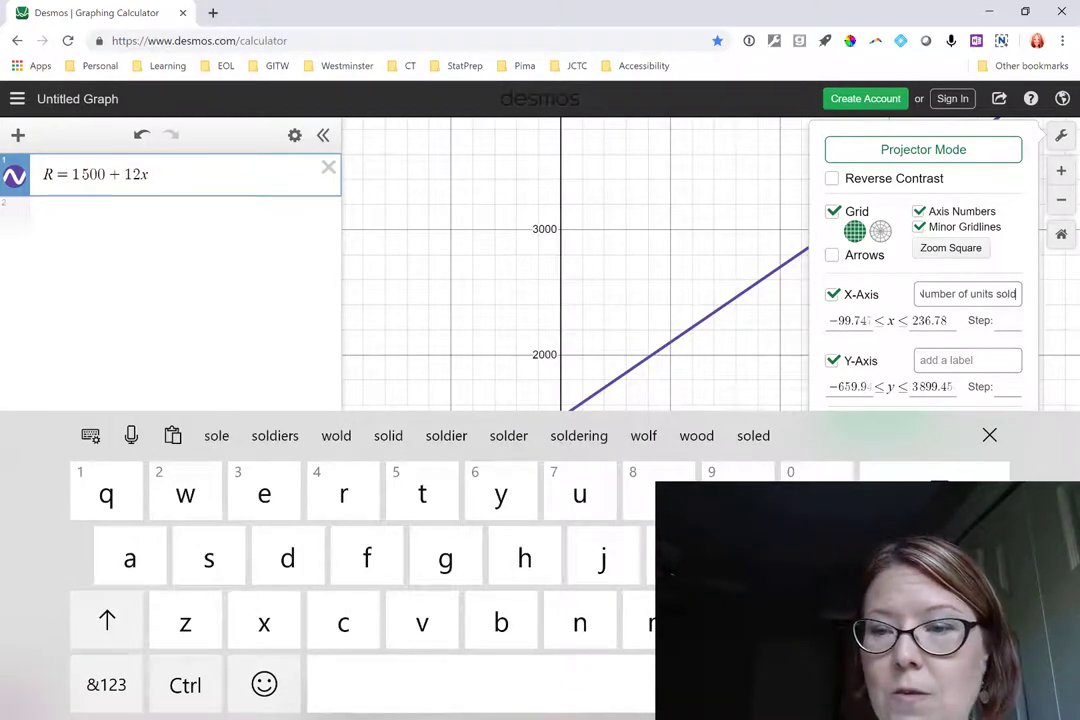
left_click(966, 360)
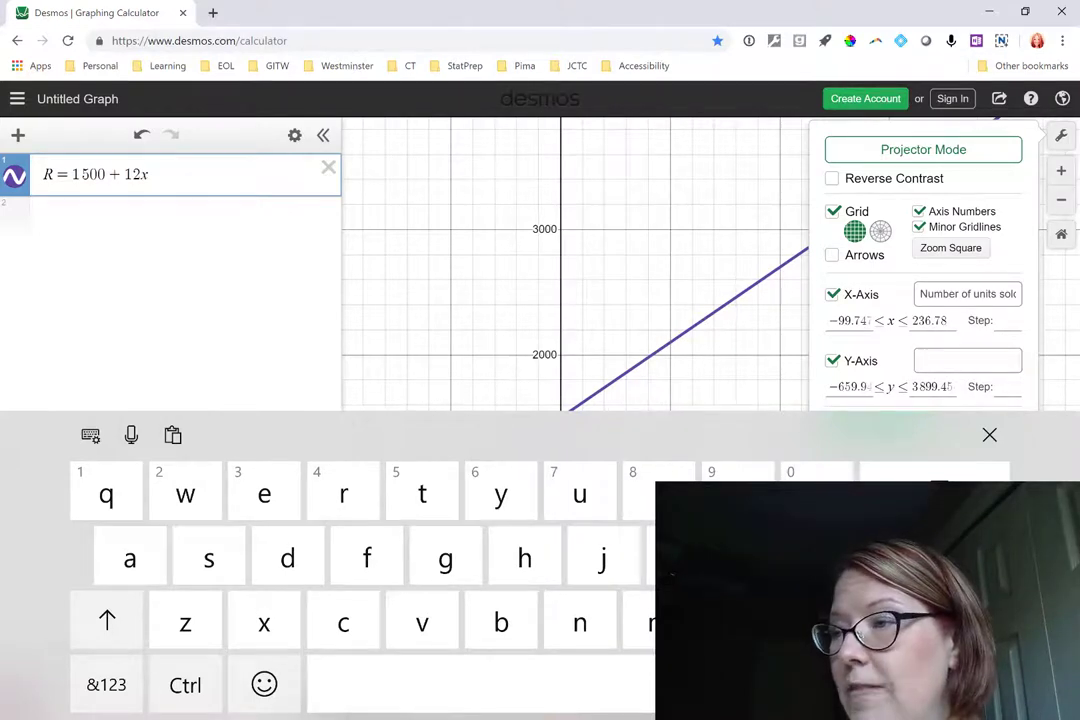
type("Revenue in dollars")
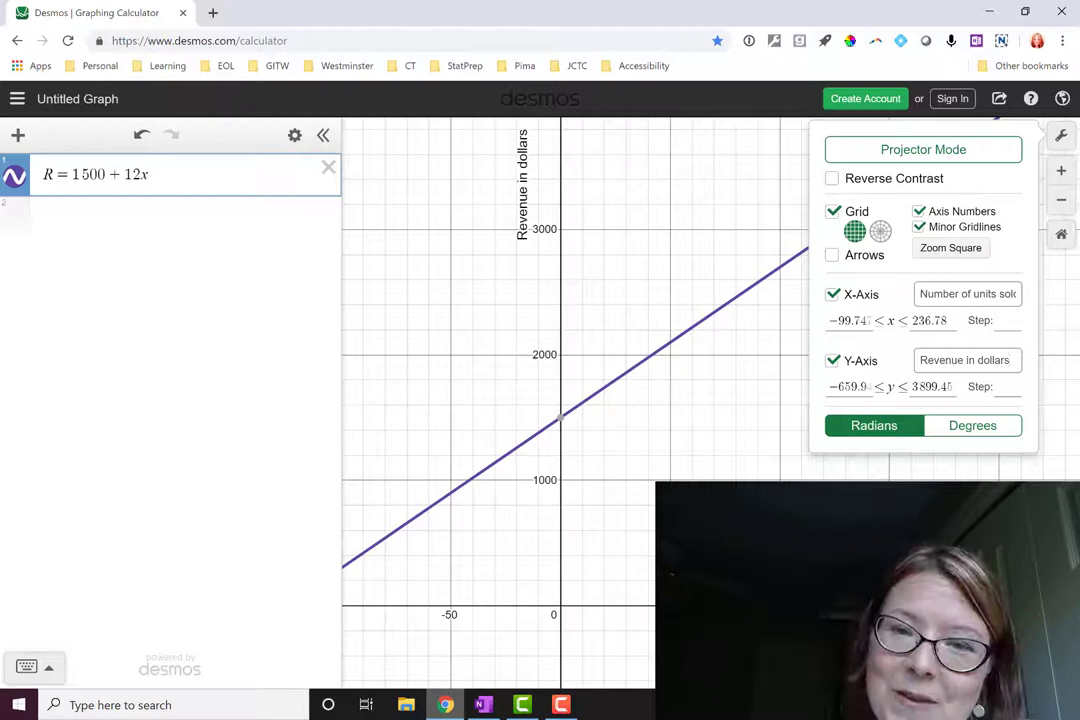
Step: Bring more of the positive x side into view and examine the image export options for the labelled graph
left_click_drag(600, 350, 498, 353)
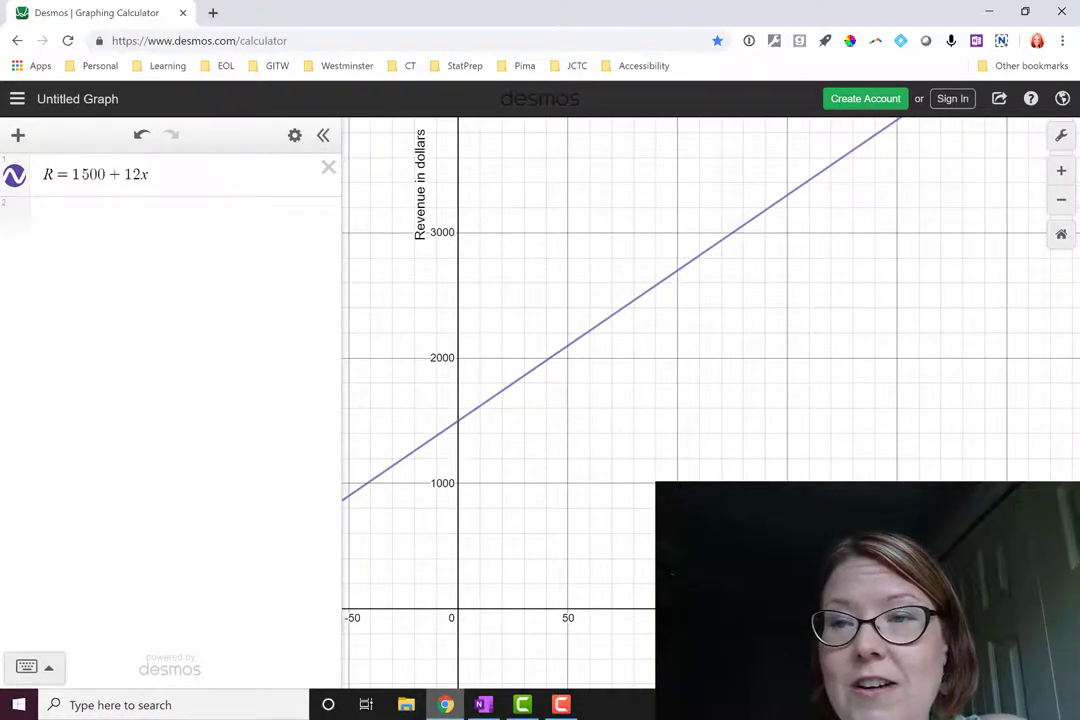
left_click(998, 98)
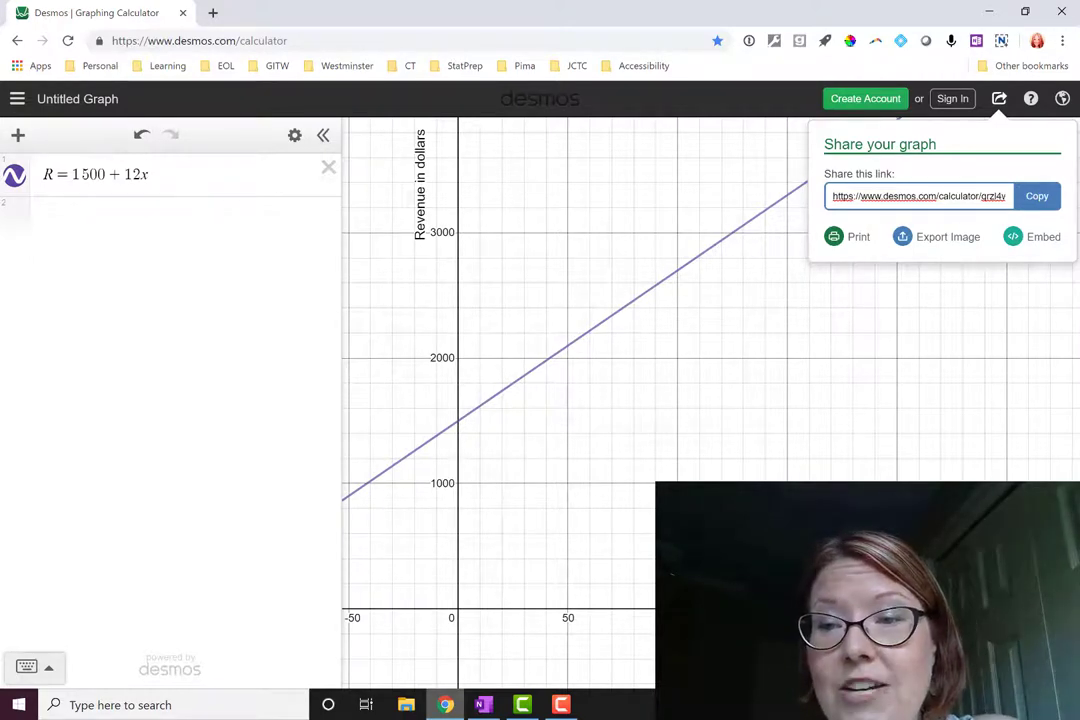
left_click(936, 236)
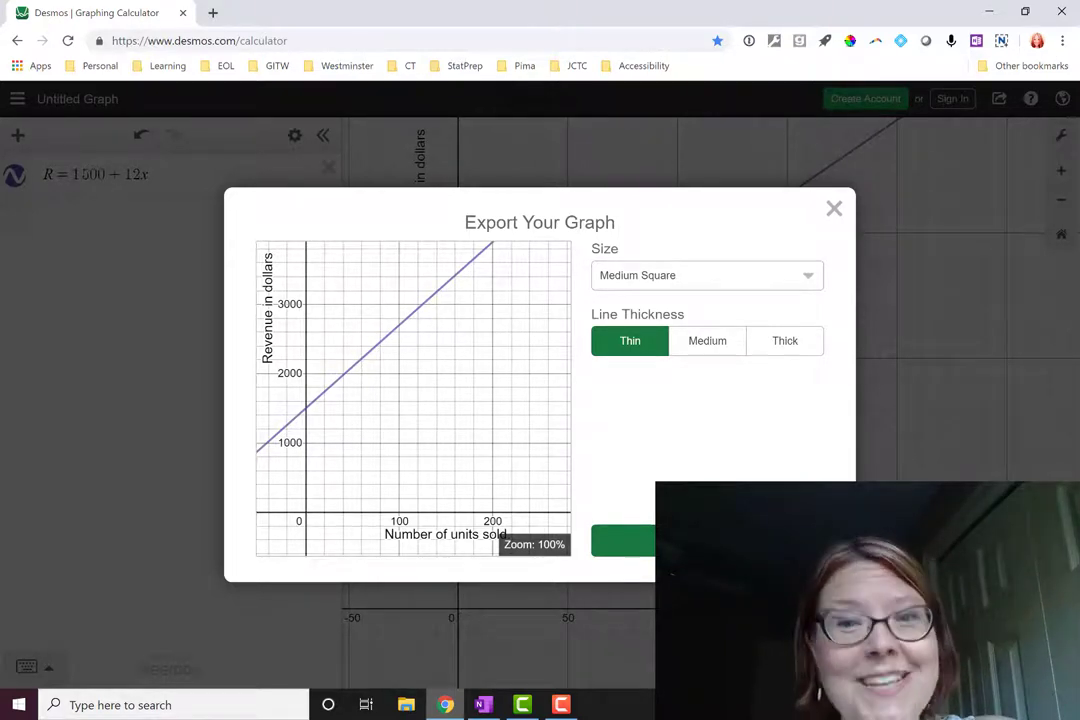
Step: Change the y-axis label to "Cost in dollars" and hide the R = 1500 + 12x line
left_click(483, 704)
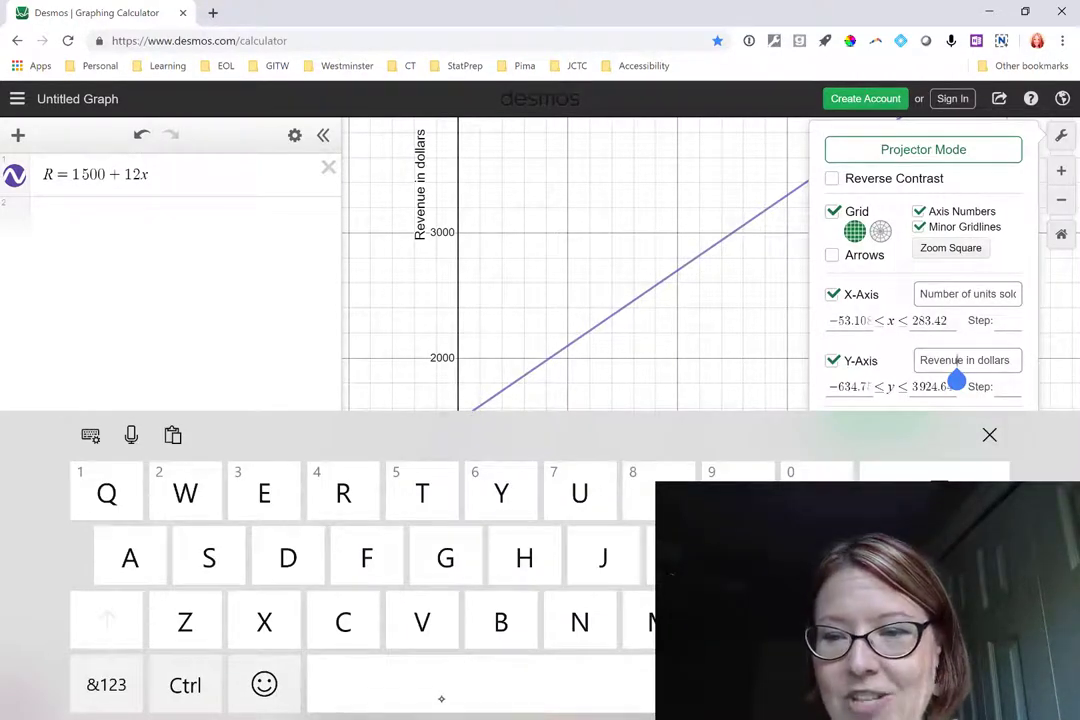
left_click(963, 360)
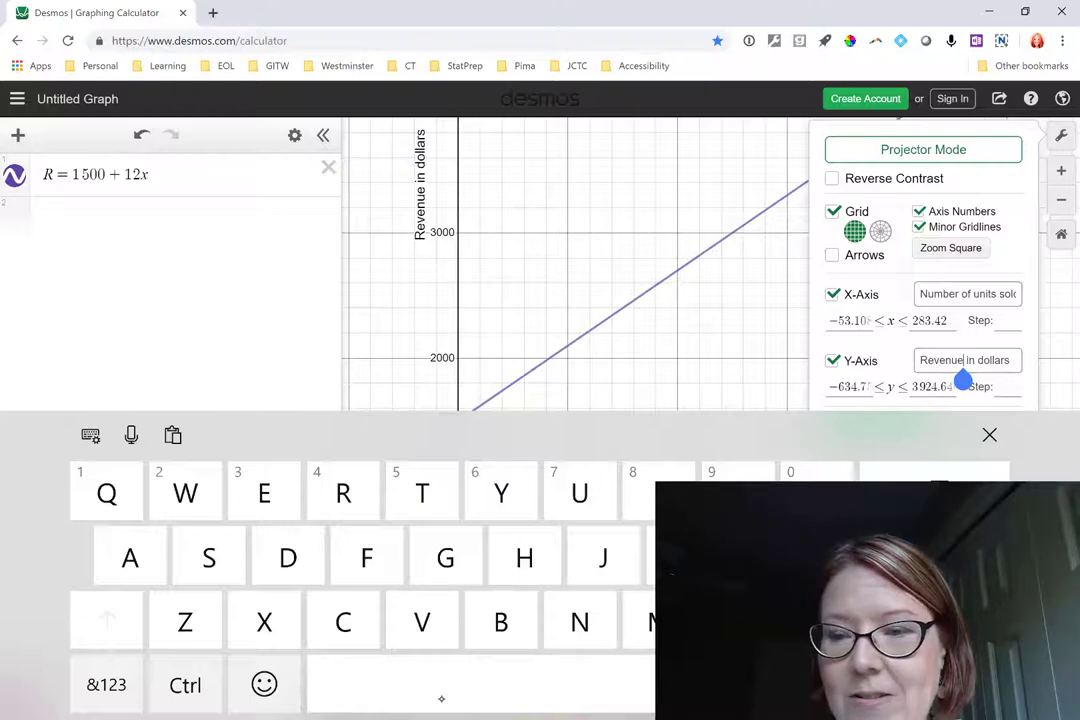
double_click(940, 360)
type("Cost")
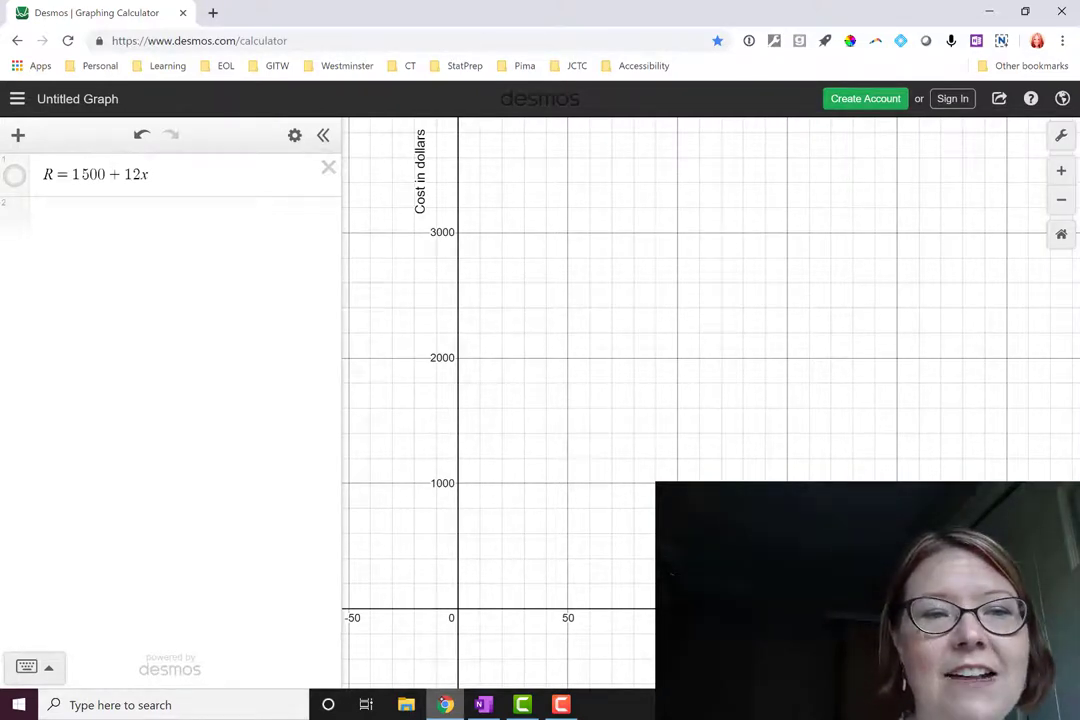
left_click(14, 175)
left_click(14, 175)
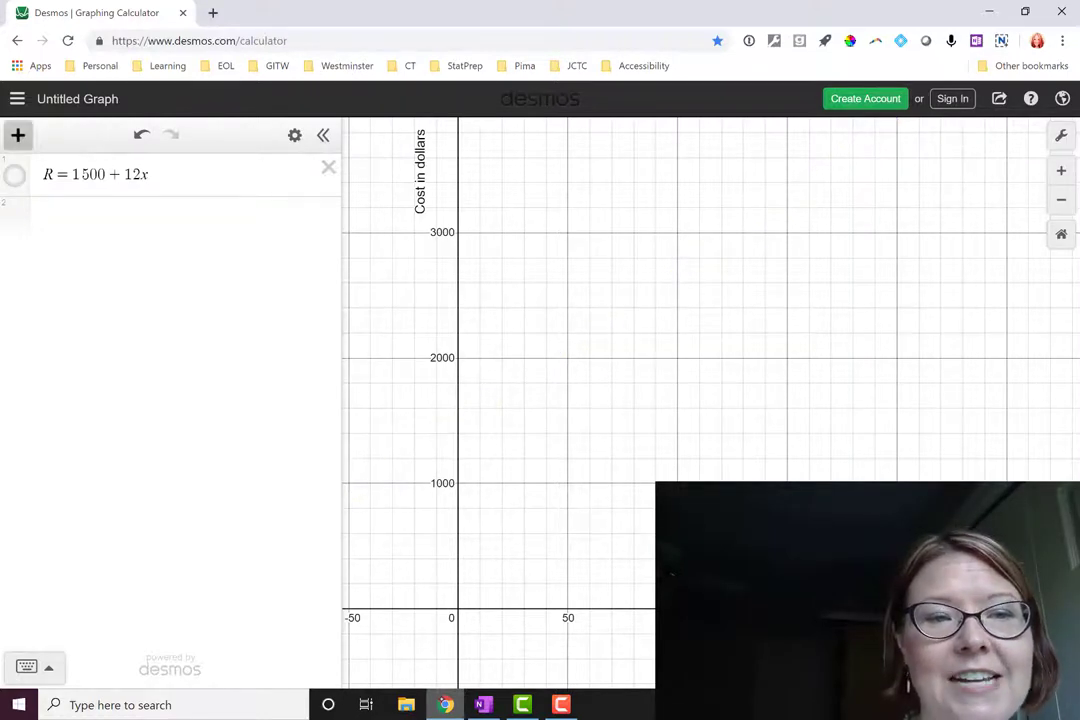
Step: Add a table above the R equation and rename its column headings to x and C
left_click(18, 134)
left_click(50, 246)
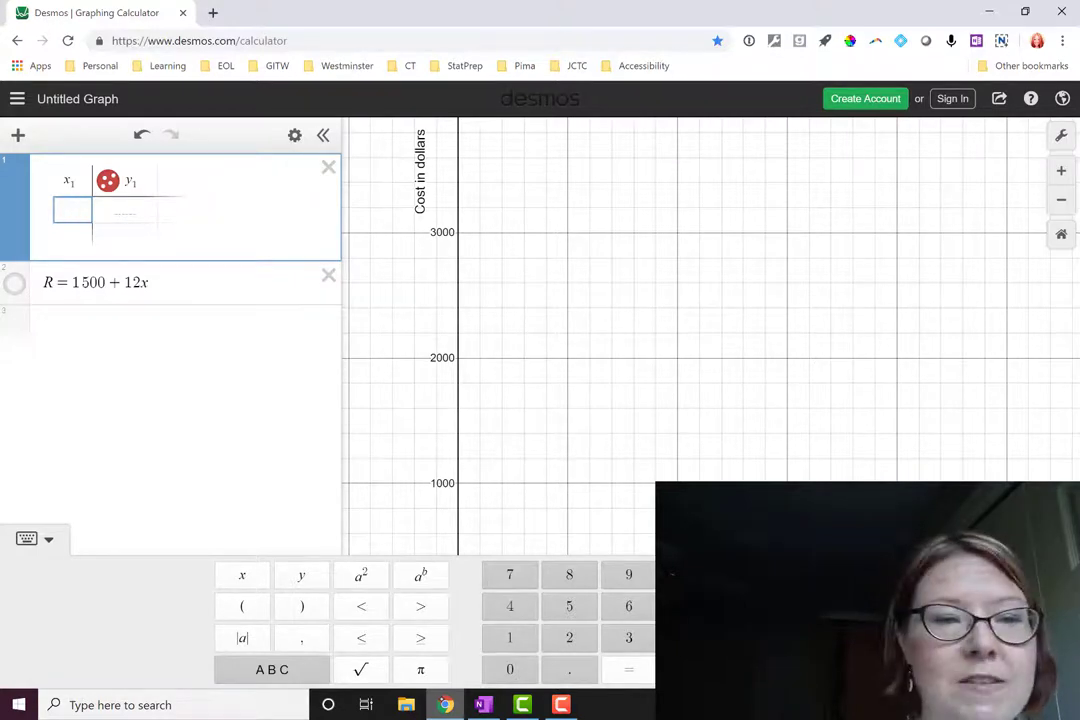
left_click(131, 181)
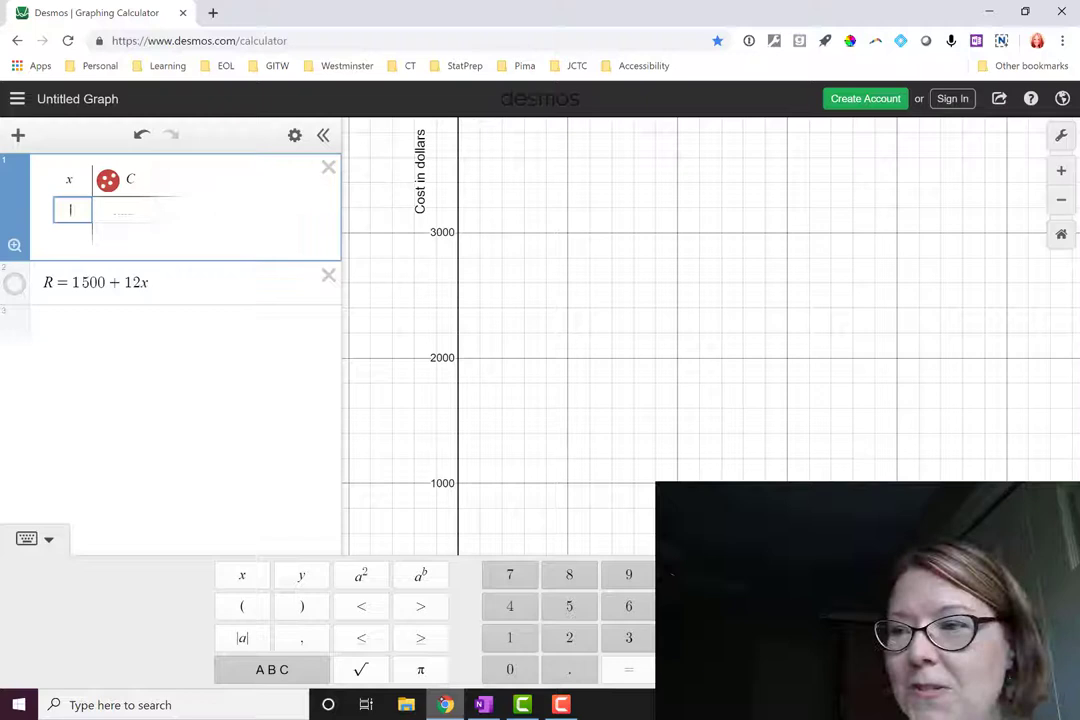
Step: Enter the first two table rows: x = 10 with C = 32.55, and x = 20 with C = 64.05
type("10")
key("Tab")
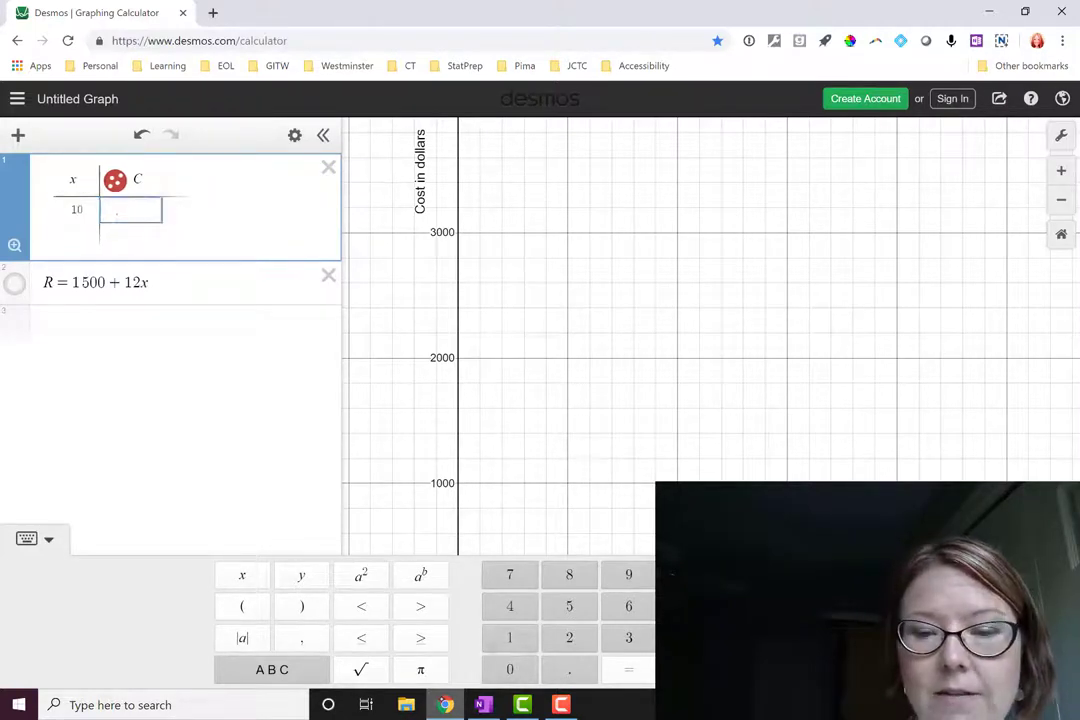
type("32.55")
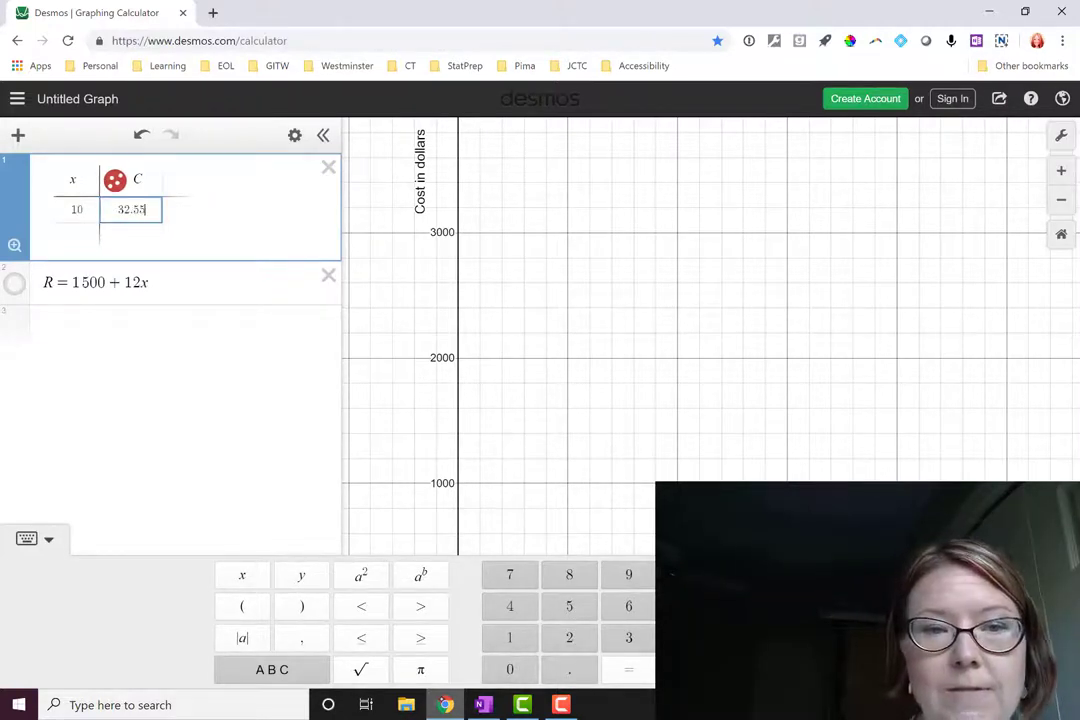
key("Return")
type("20")
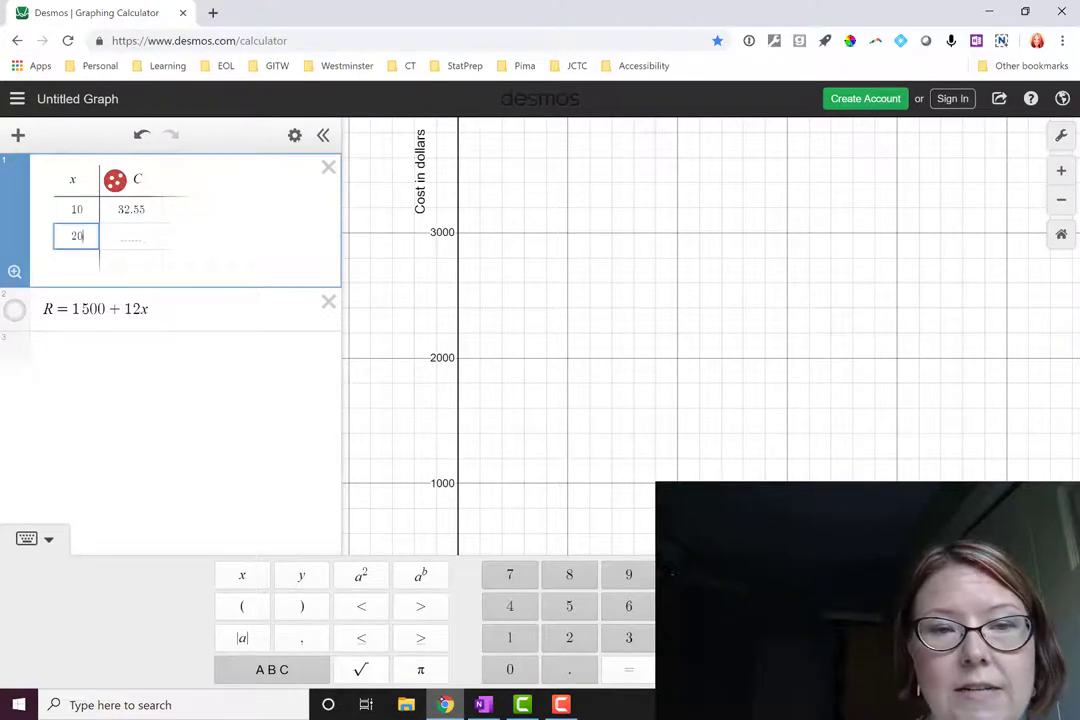
key("Tab")
type("6")
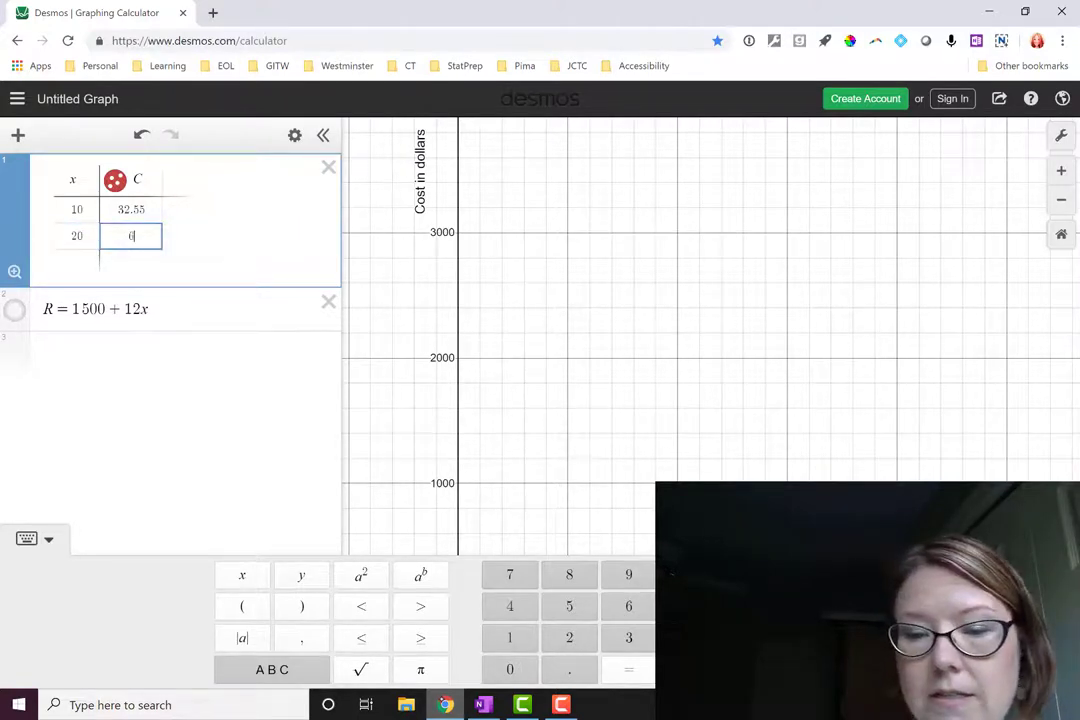
type("4.05")
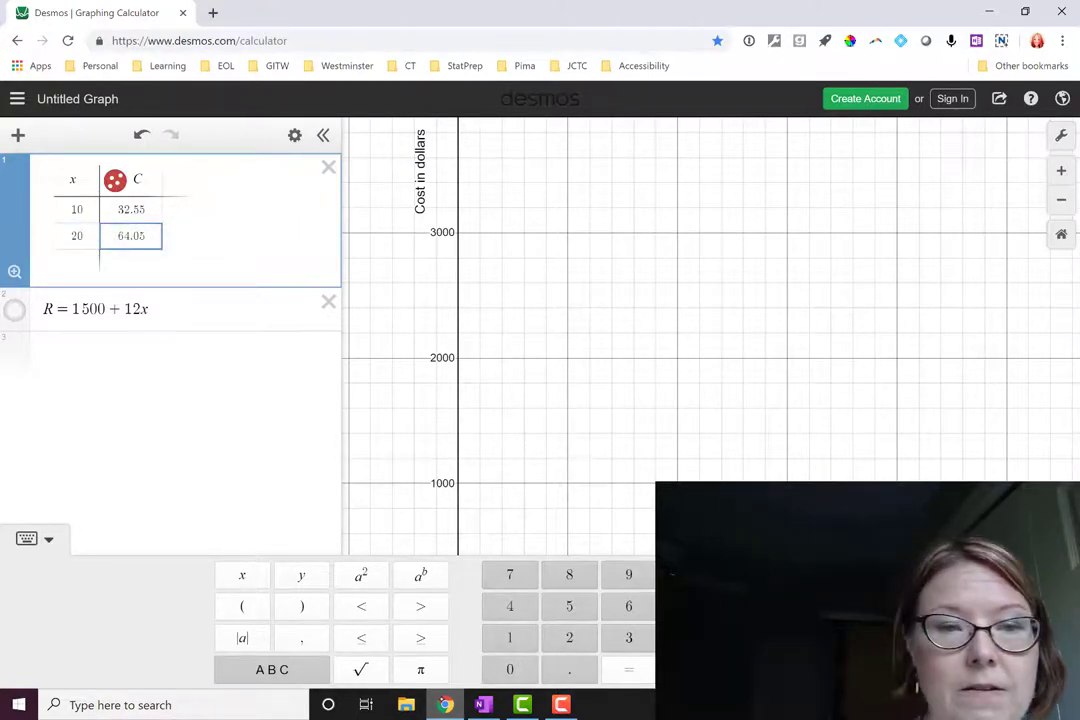
key("Return")
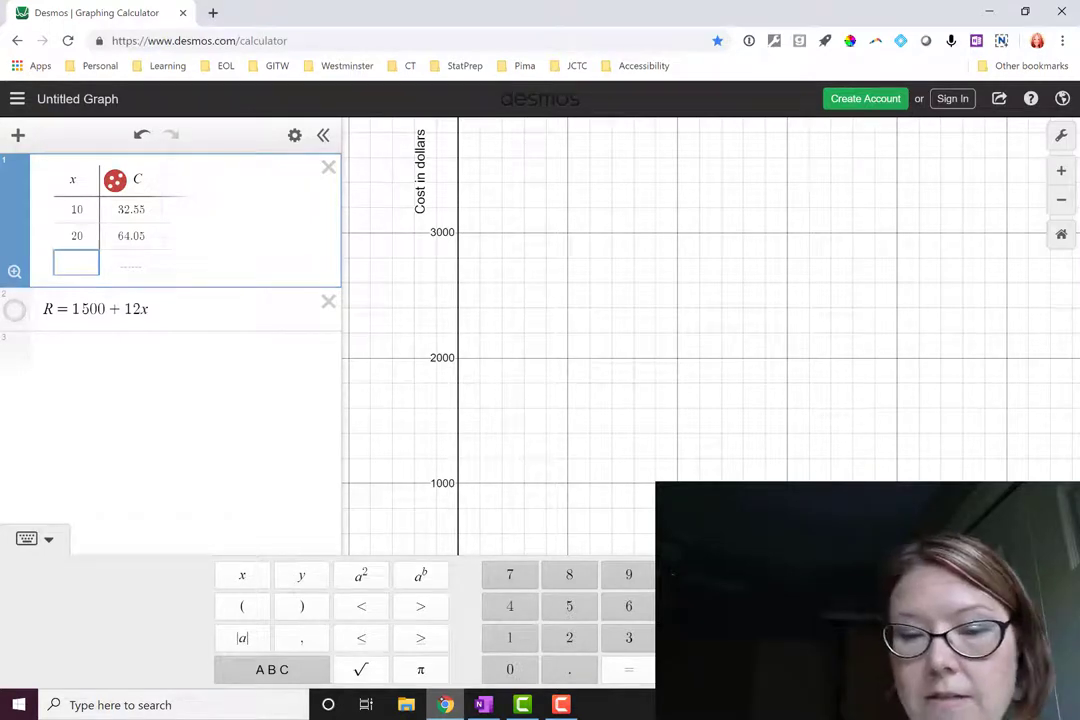
Step: Add two more rows to the table: x = 30 with C = 92.50, and x = 40 with C = 101.25
type("30")
key("Tab")
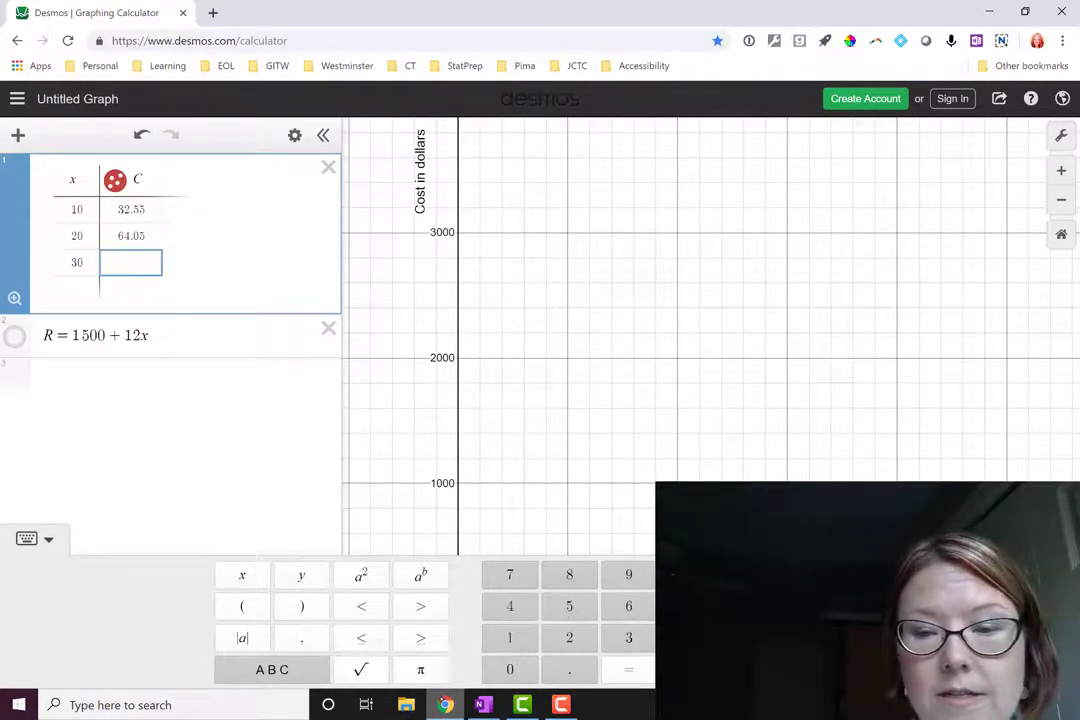
type("92.")
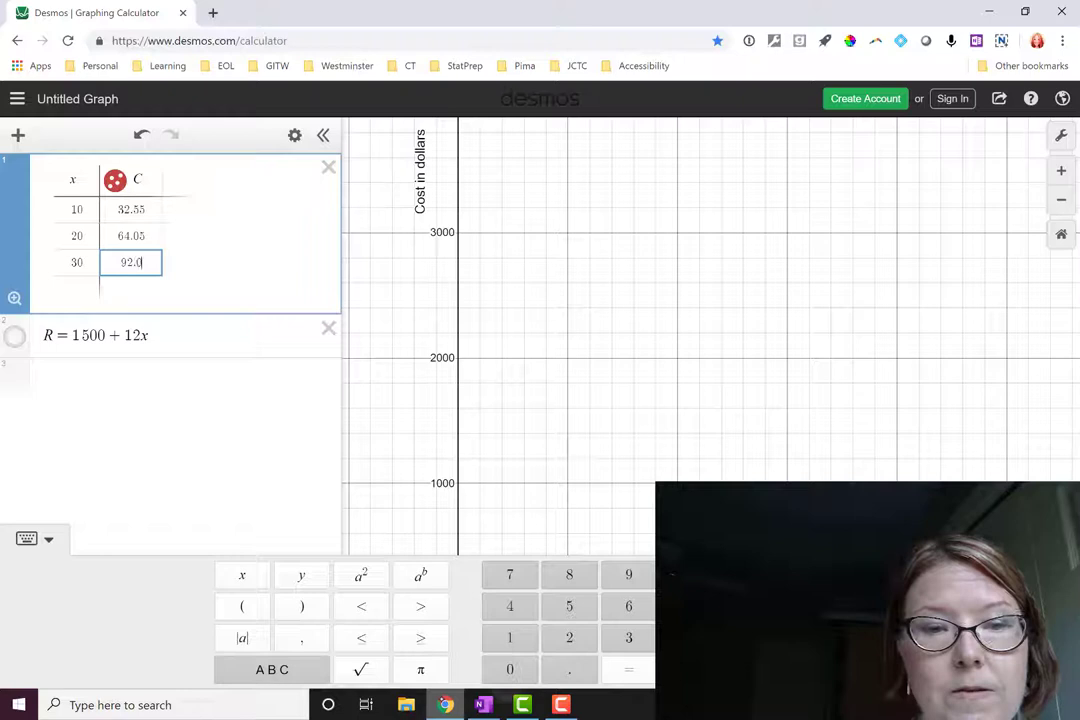
type("0")
key("Return")
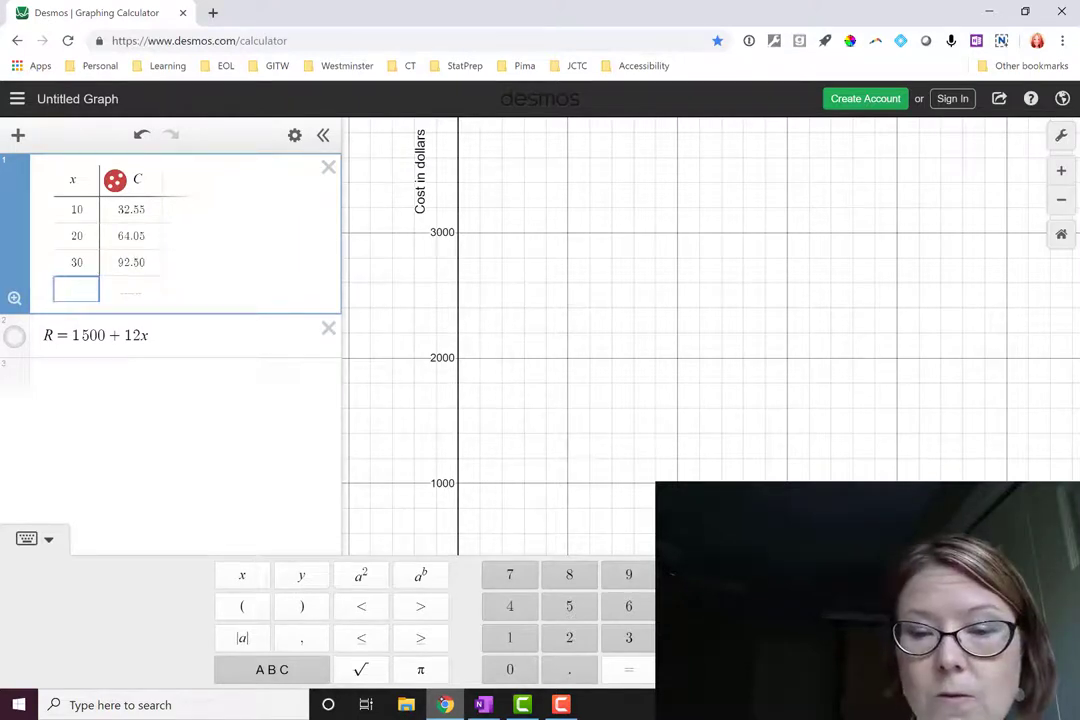
type("40")
key("Right")
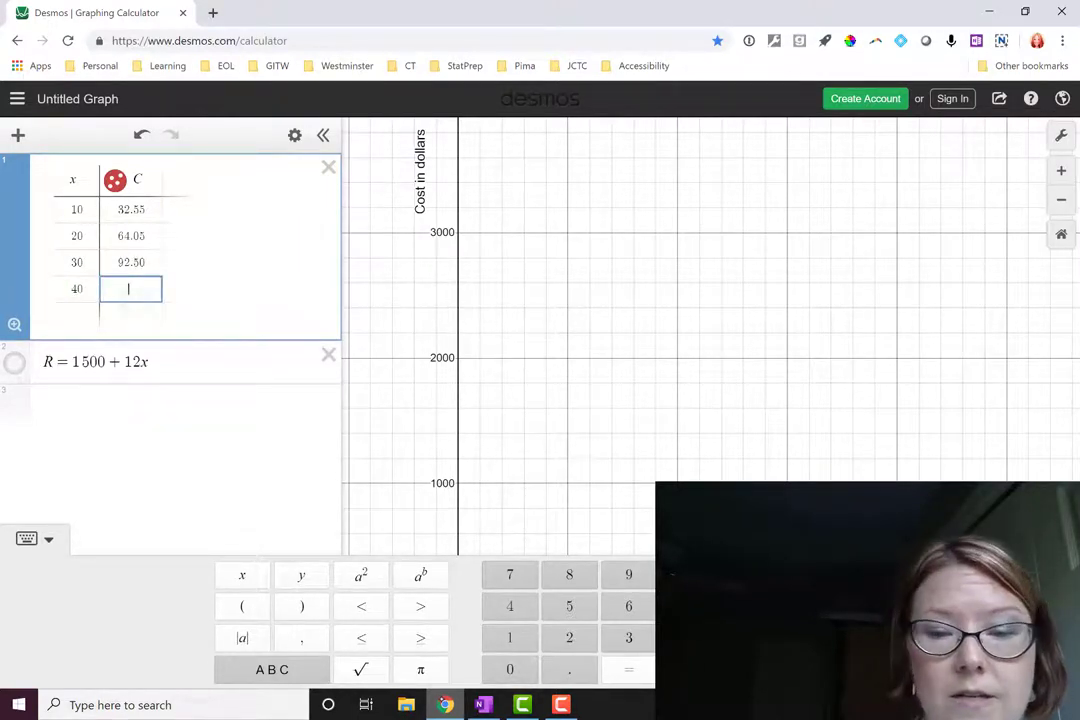
type("101.25")
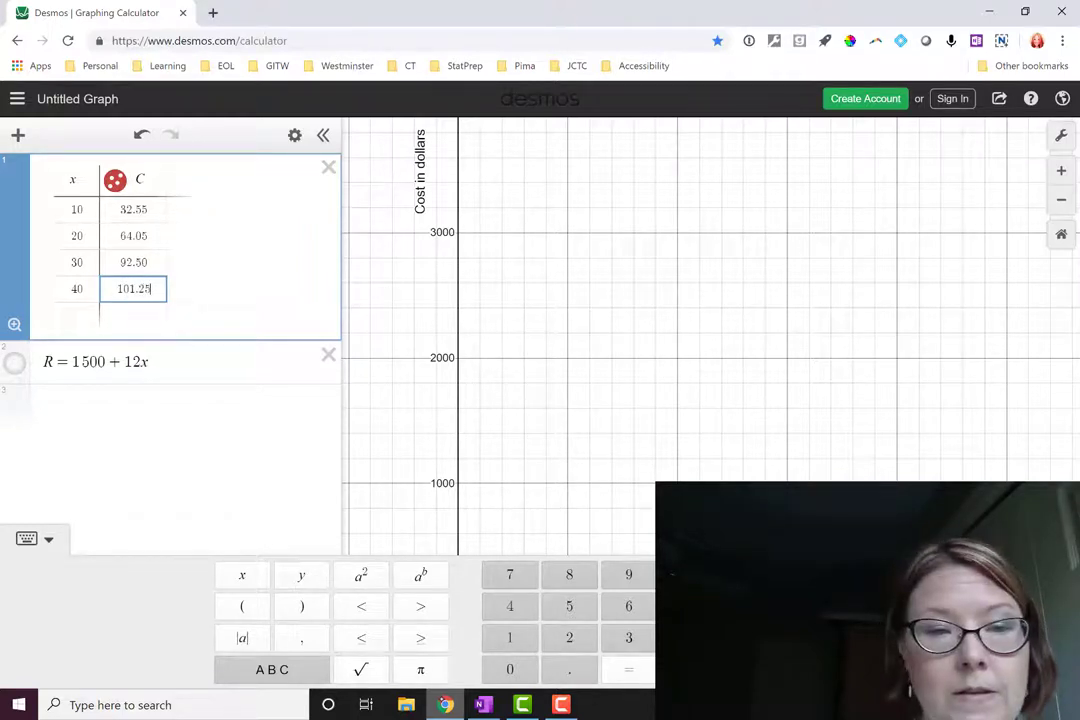
key("Return")
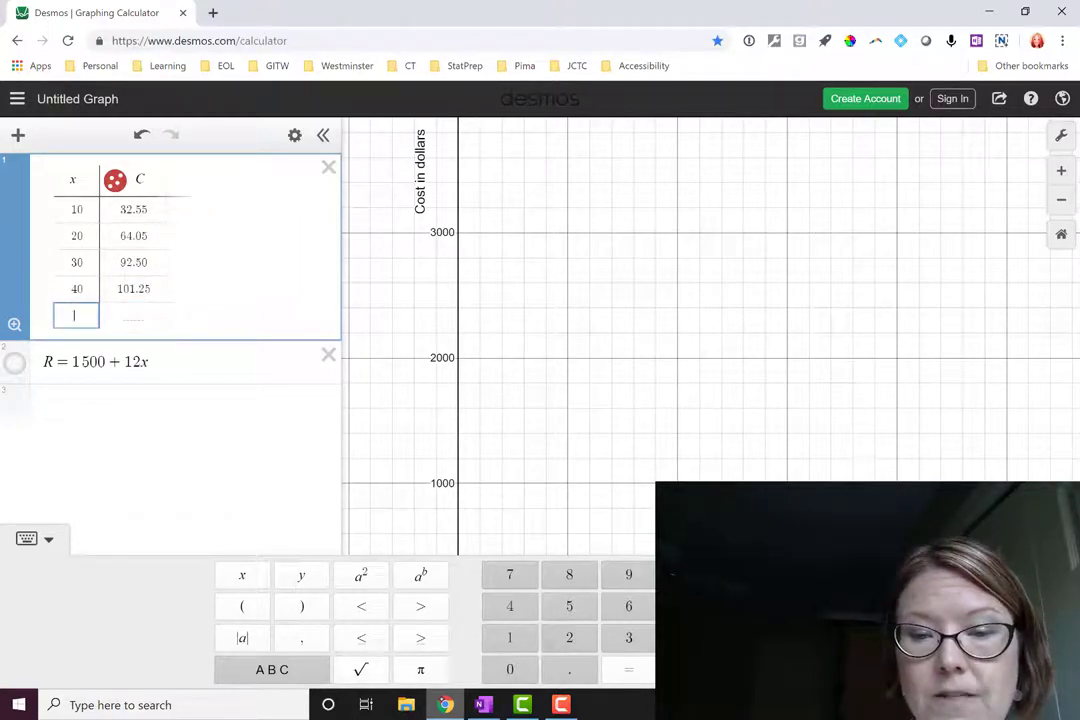
Step: Complete the table with x = 50 and C = 130.10, then hide the on-screen keypad to uncover the graph
type("50")
key("Tab")
type("1")
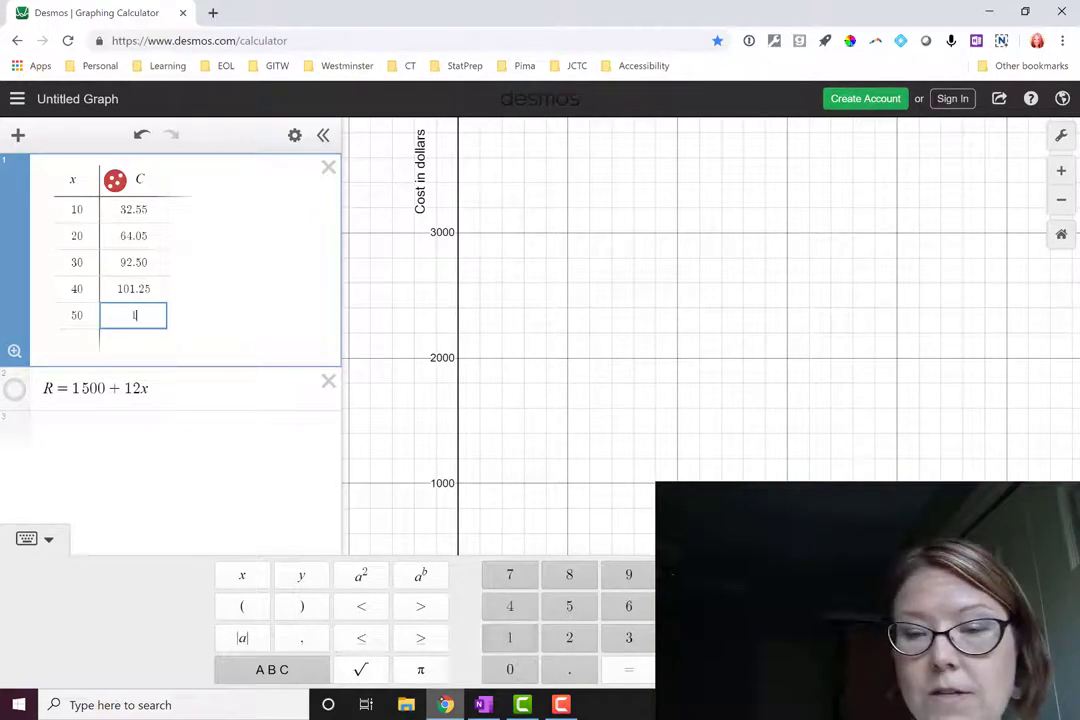
type("30.10")
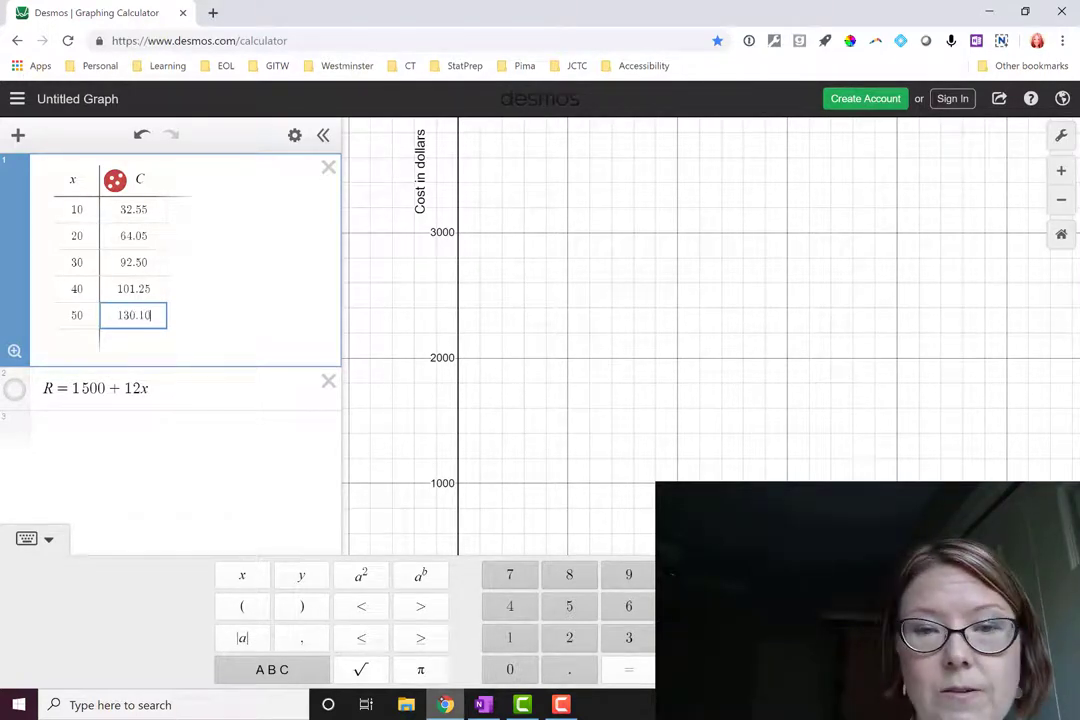
left_click(34, 539)
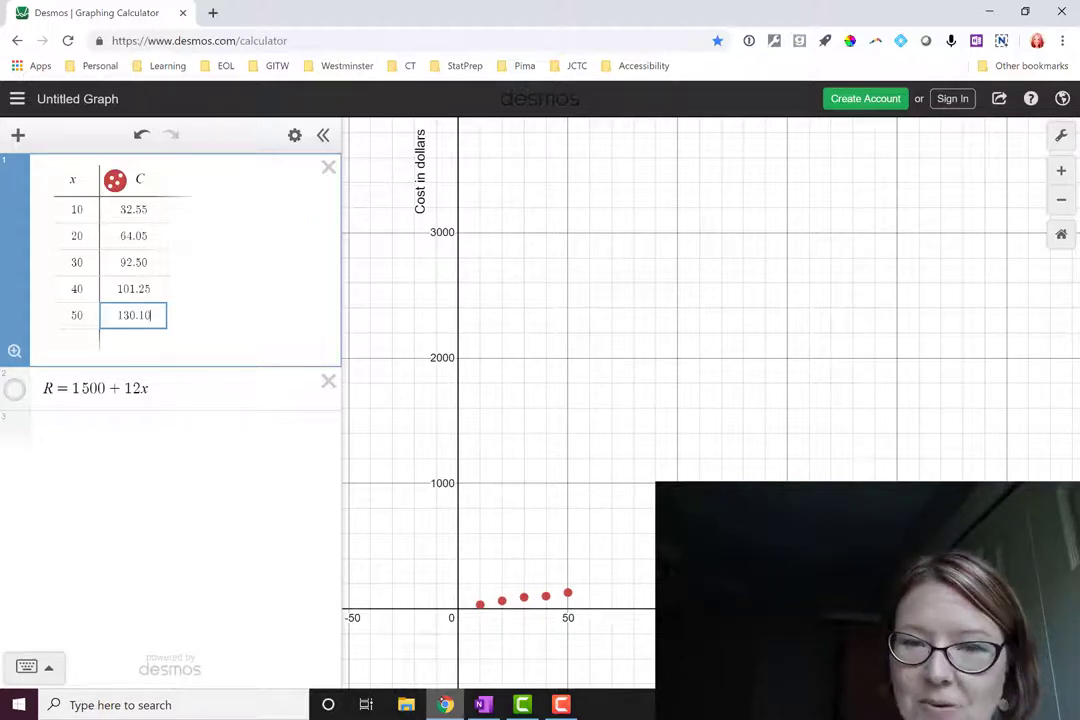
Step: Zoom in on the plotted cost points near the origin and reposition the graph around them
scroll(535, 582, "up", 4)
left_click_drag(535, 582, 762, 414)
scroll(762, 414, "down", 2)
scroll(988, 312, "up", 4)
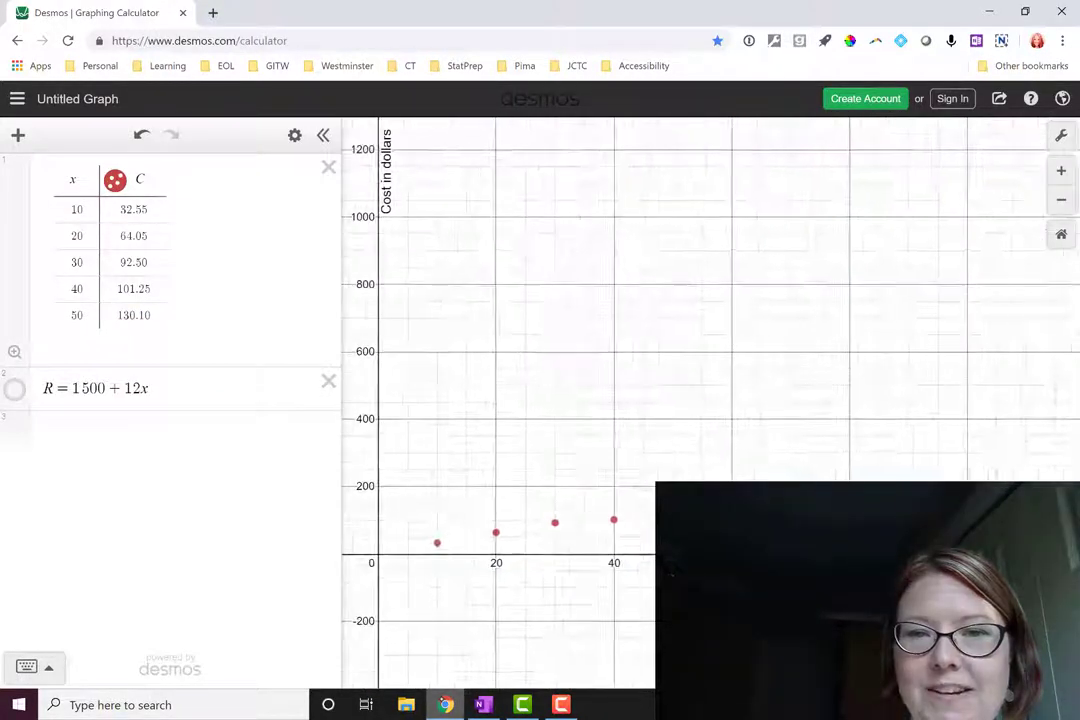
scroll(988, 312, "down", 1)
scroll(830, 447, "down", 1)
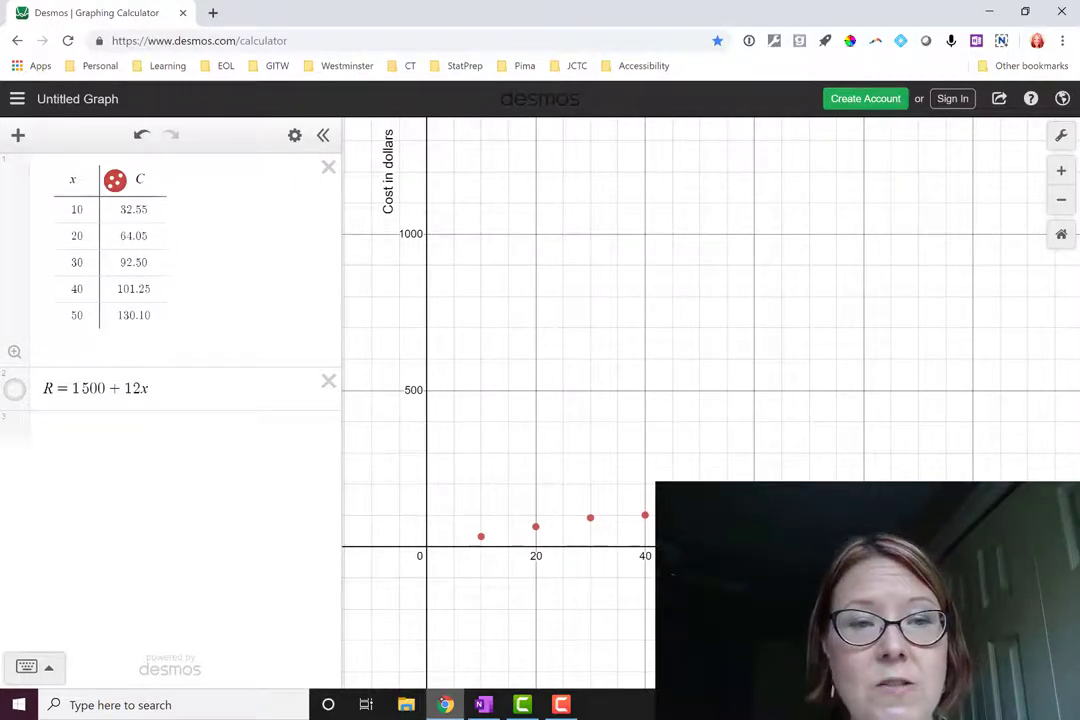
Step: Toggle the visibility of the table's points and the R = 1500 + 12x line, ending with only the points shown
left_click(115, 179)
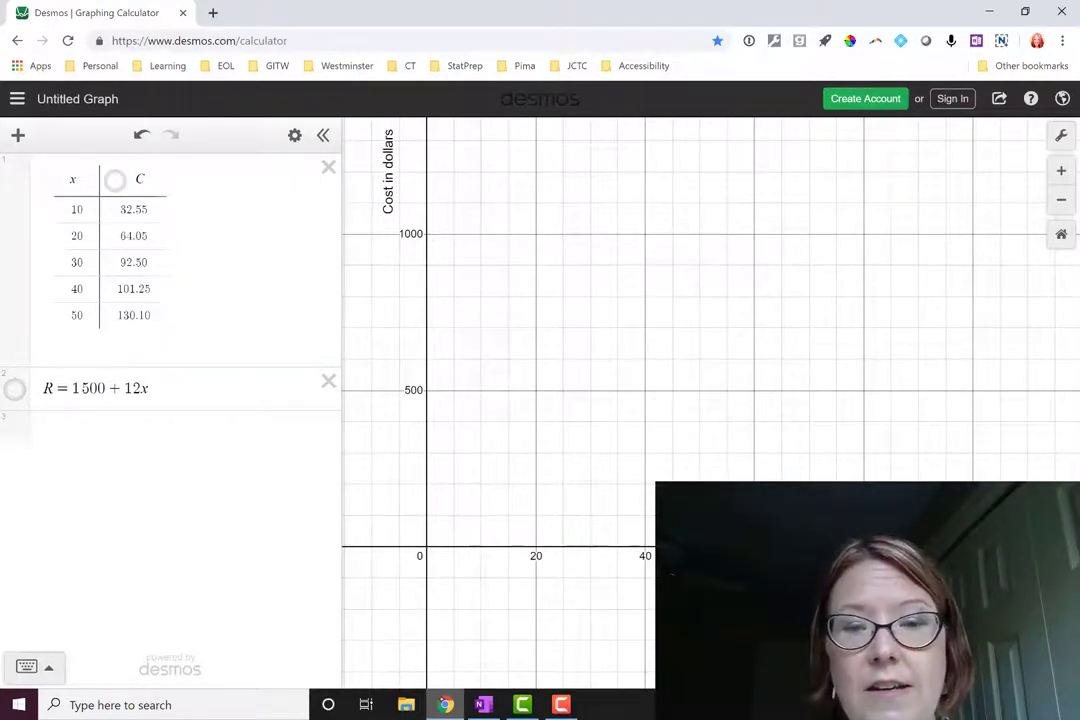
left_click(115, 179)
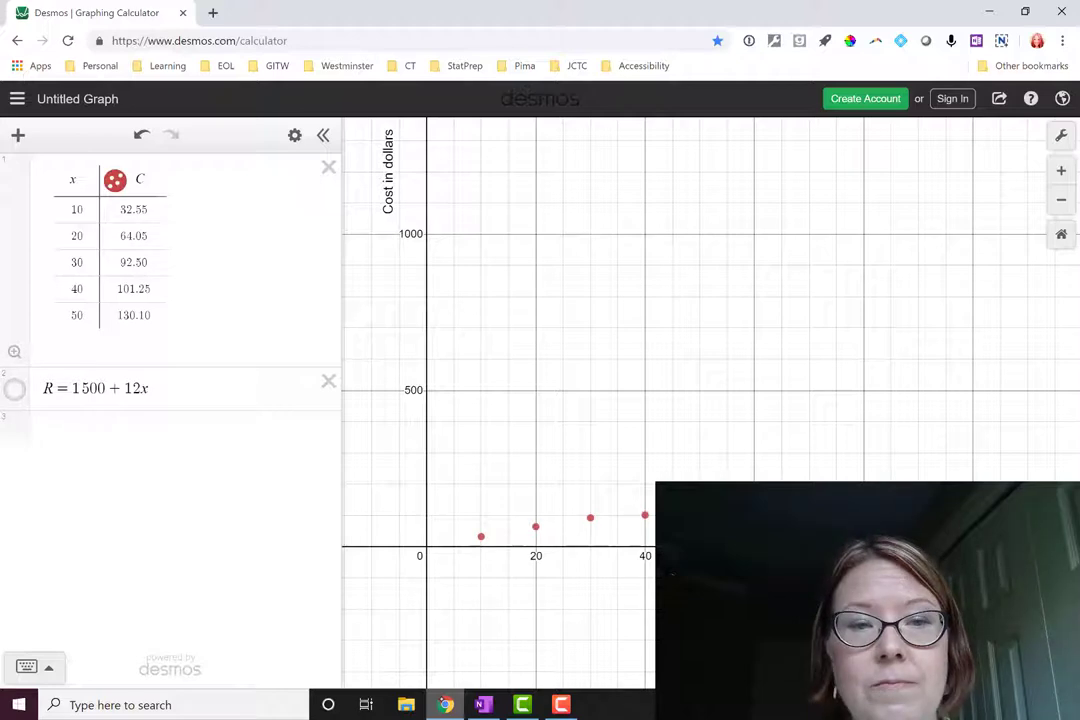
left_click(14, 388)
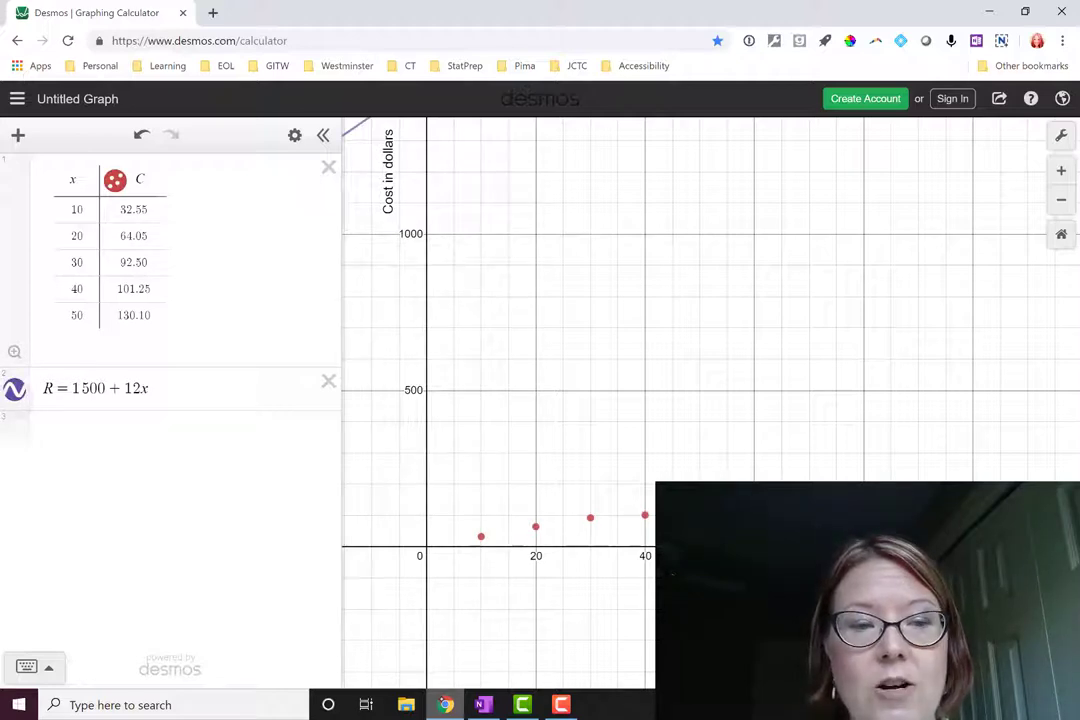
scroll(640, 420, "down", 4)
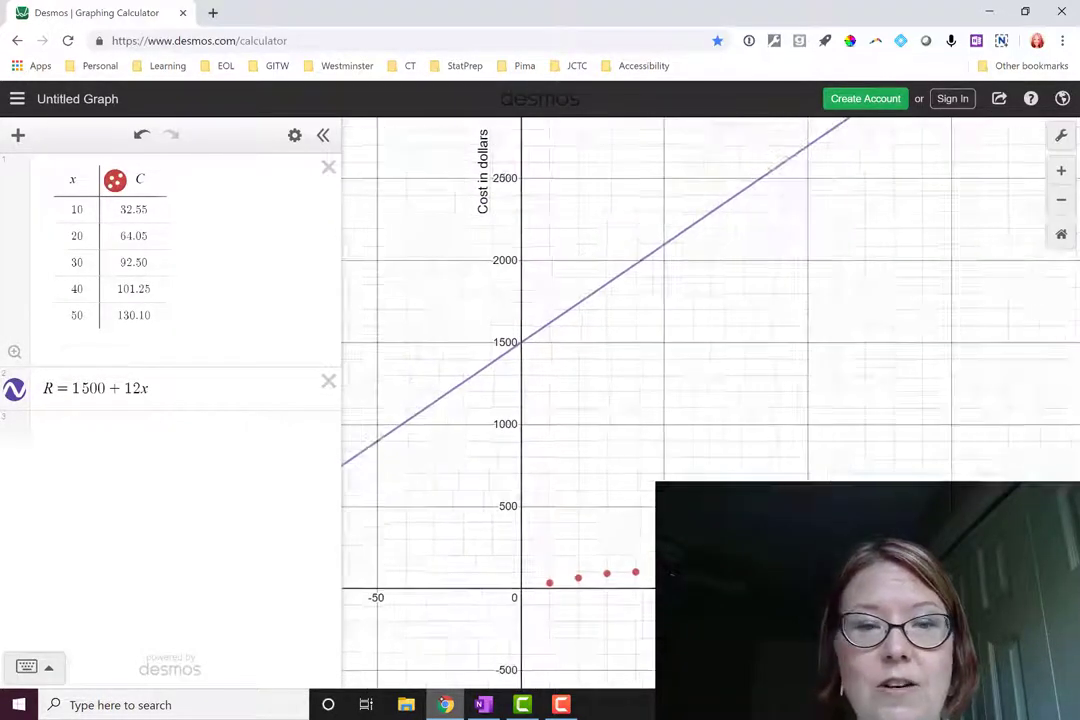
left_click(14, 388)
left_click(115, 179)
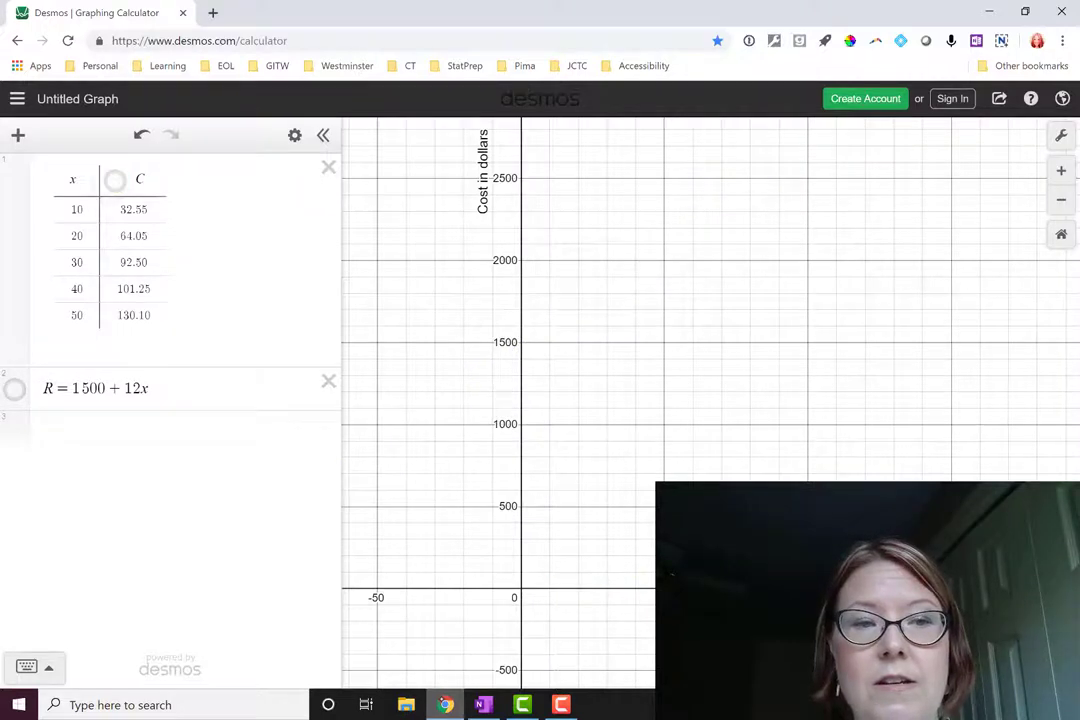
left_click(115, 179)
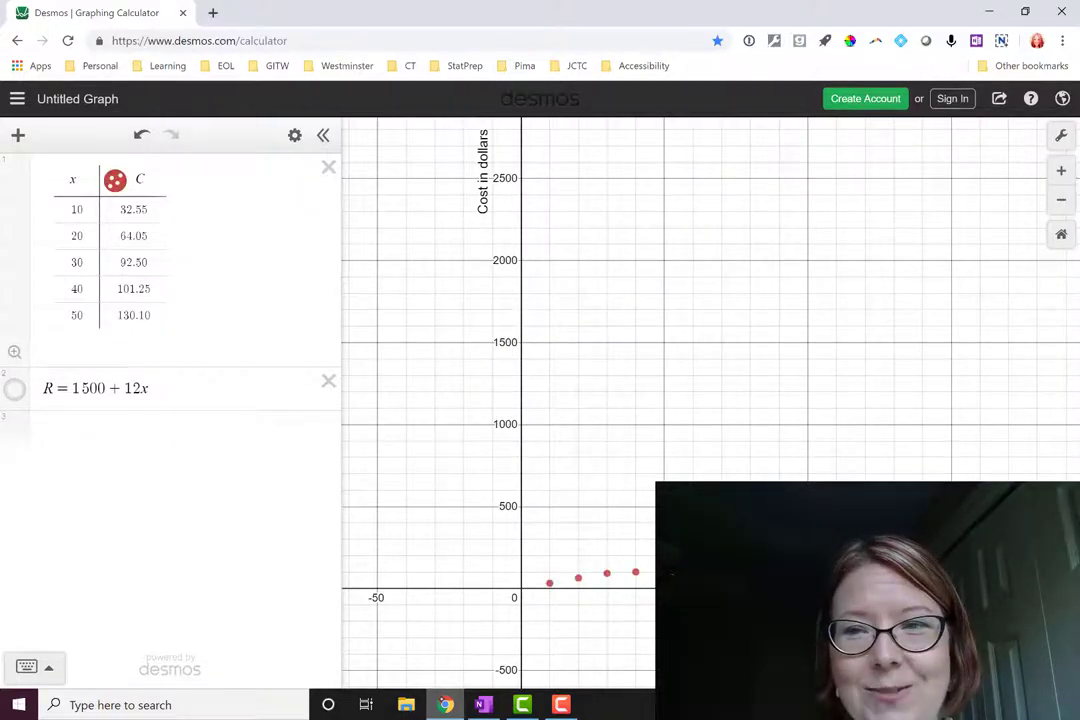